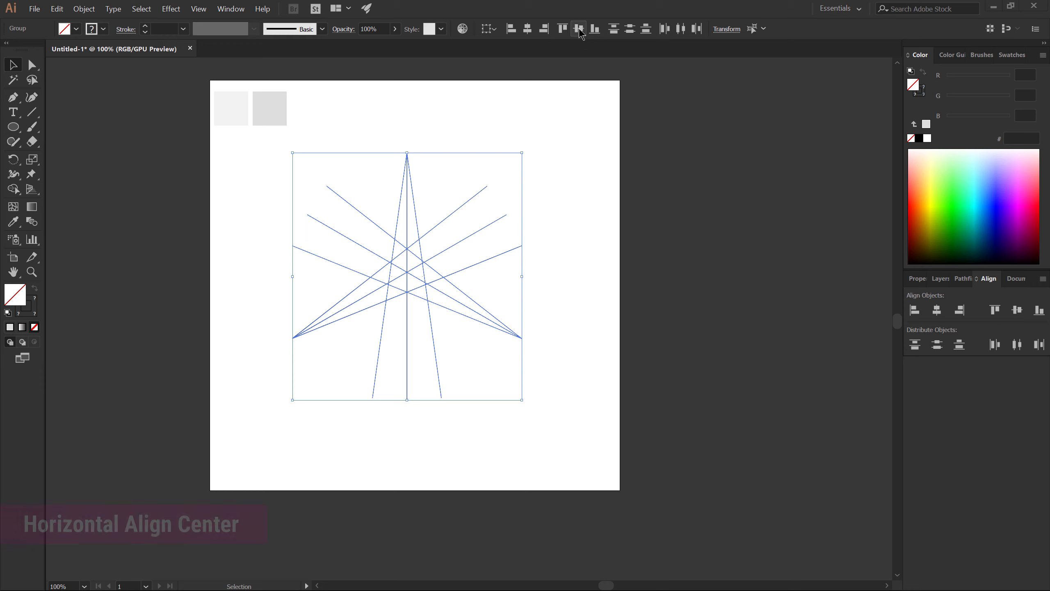
Step: Centre the line group vertically on the artboard and trim the line ends extending beyond the three-pointed star with Shape Builder
click(579, 30)
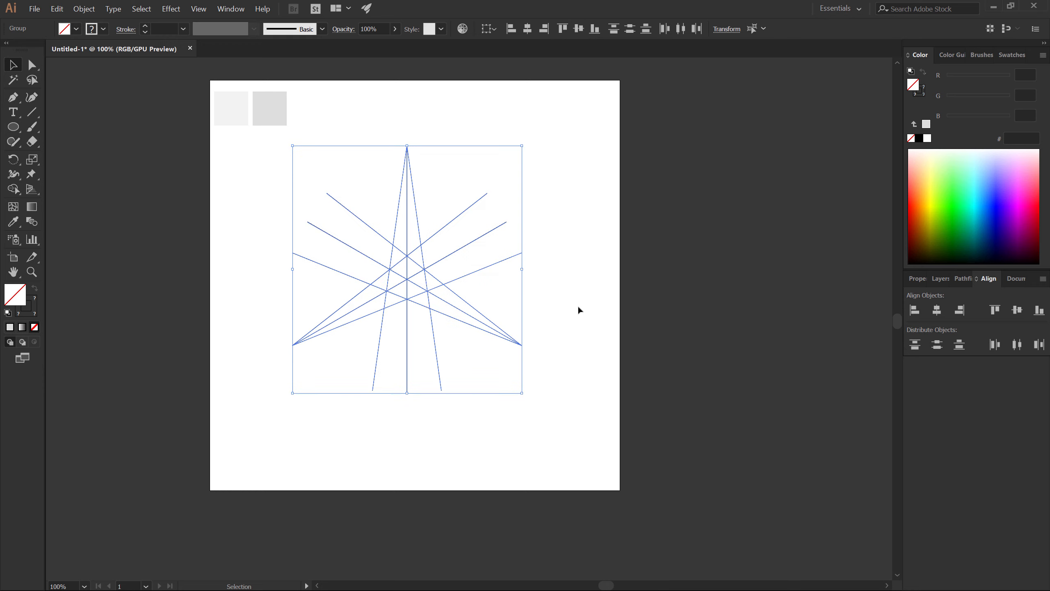
click(13, 189)
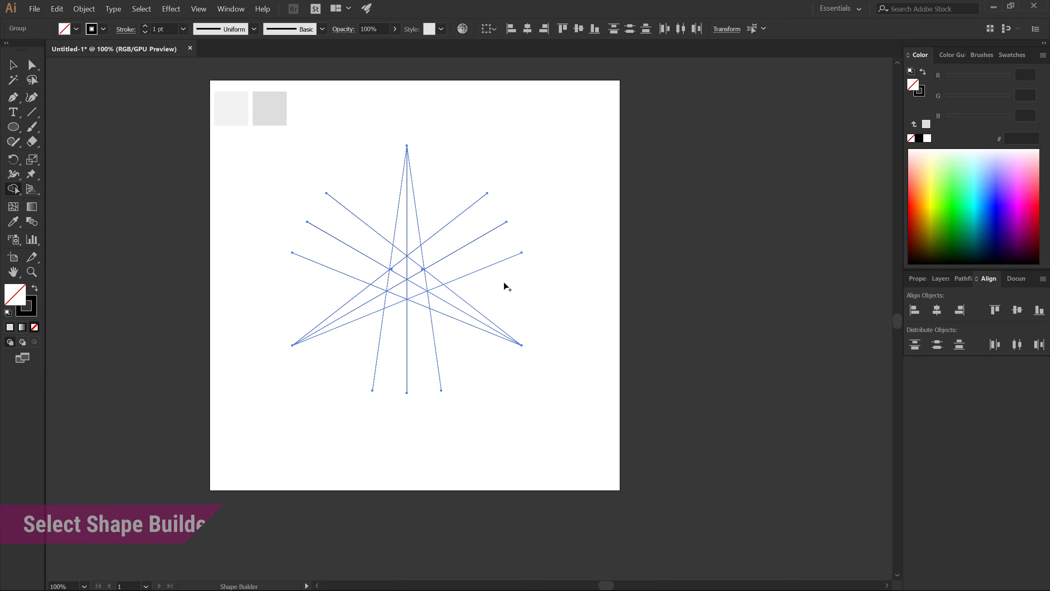
drag(453, 220, 421, 219)
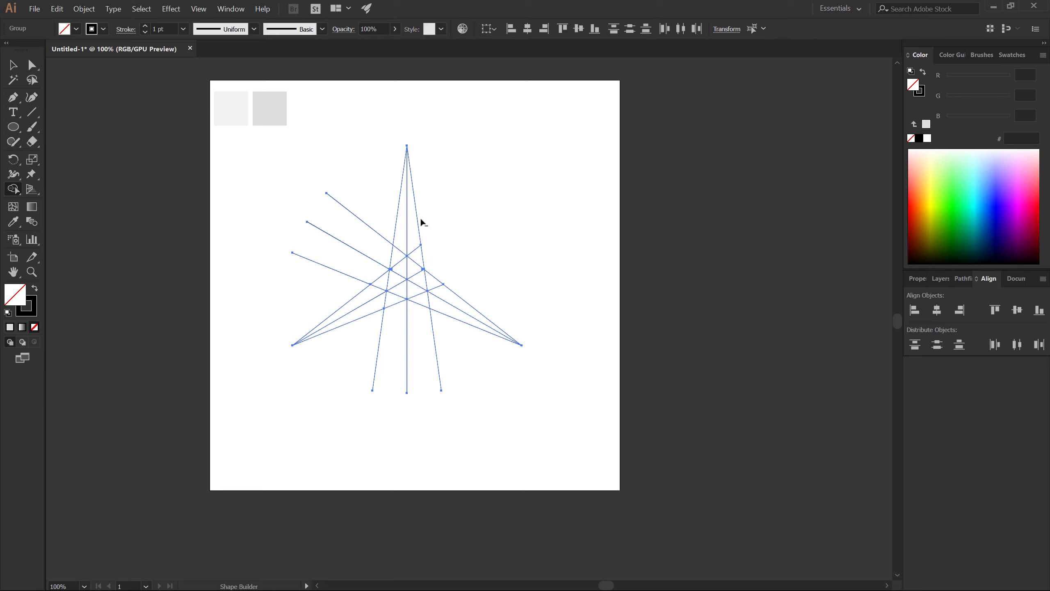
drag(318, 280, 318, 282)
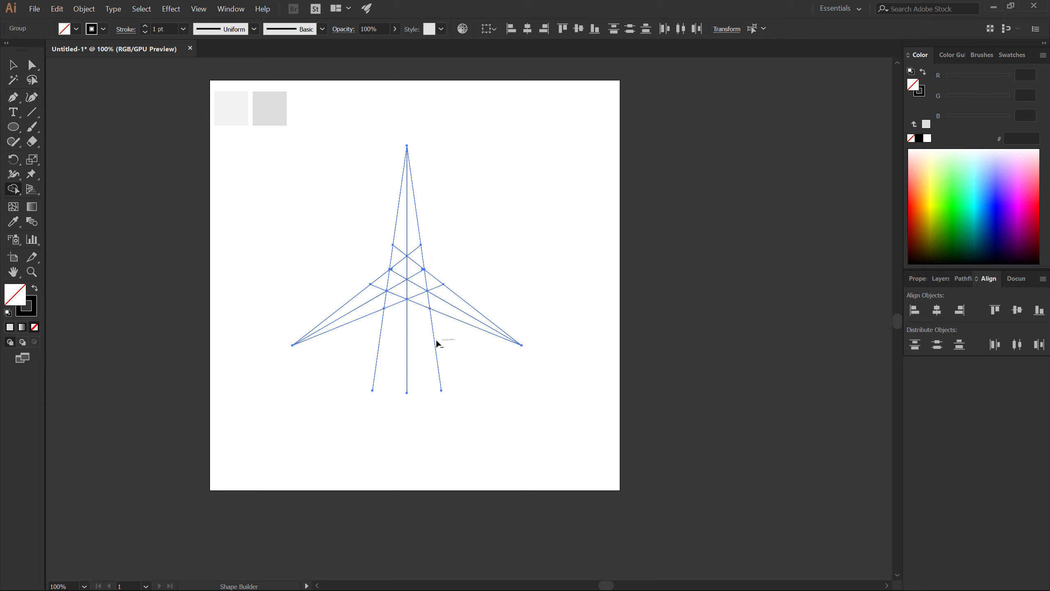
drag(370, 344, 369, 344)
Step: Draw a circle about 591 px in diameter centred on the star's midpoint with the Ellipse tool
key(space)
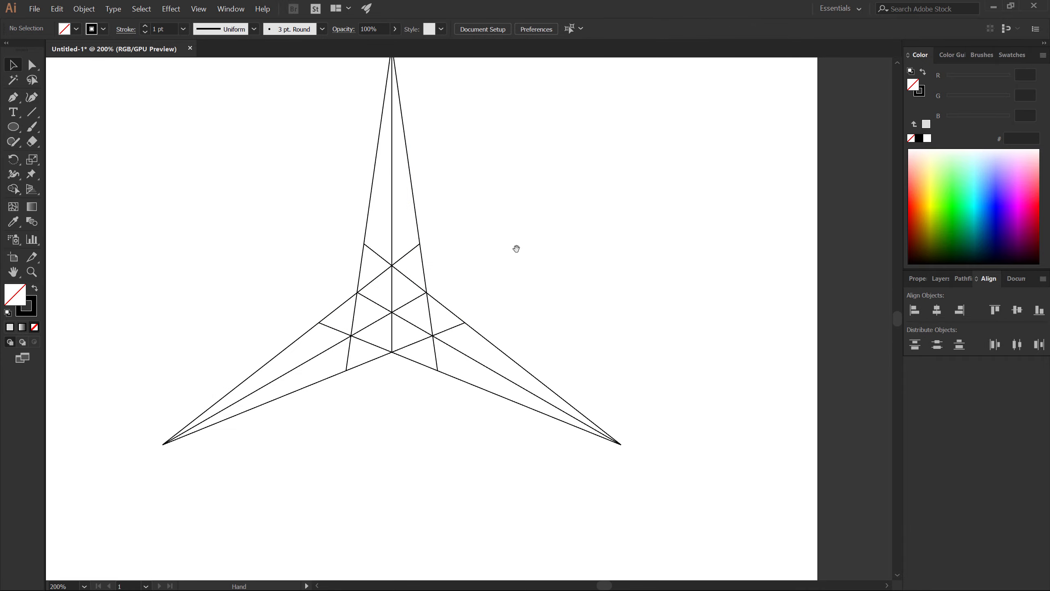
drag(517, 248, 524, 290)
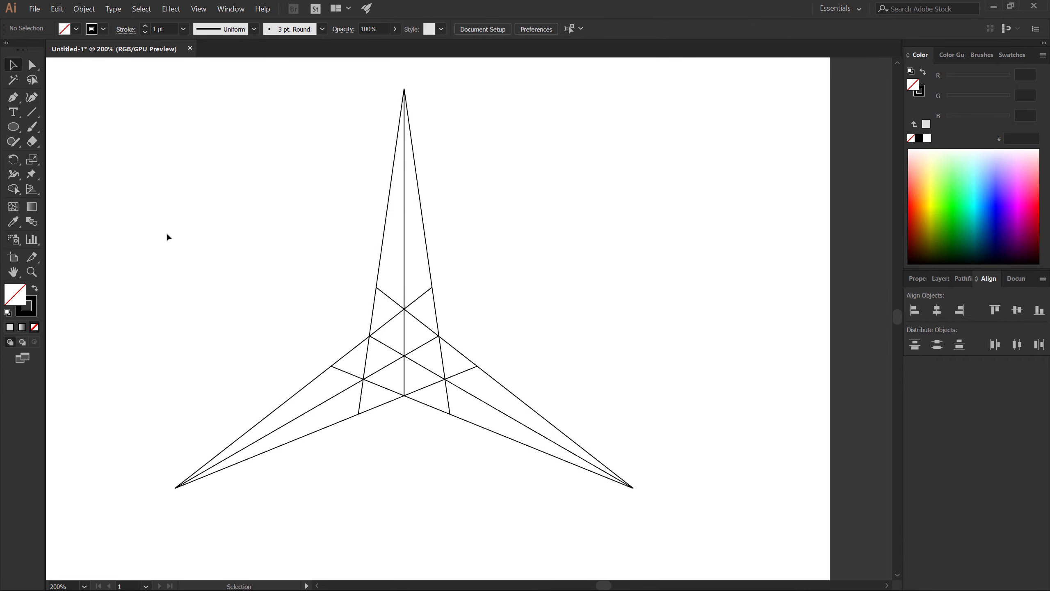
drag(13, 127, 83, 152)
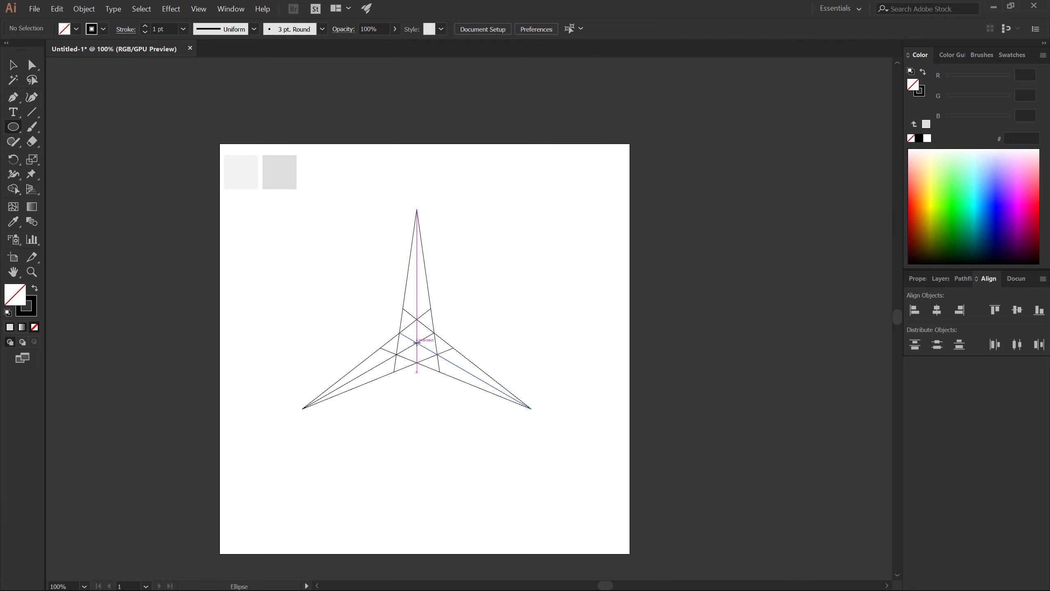
drag(417, 342, 524, 464)
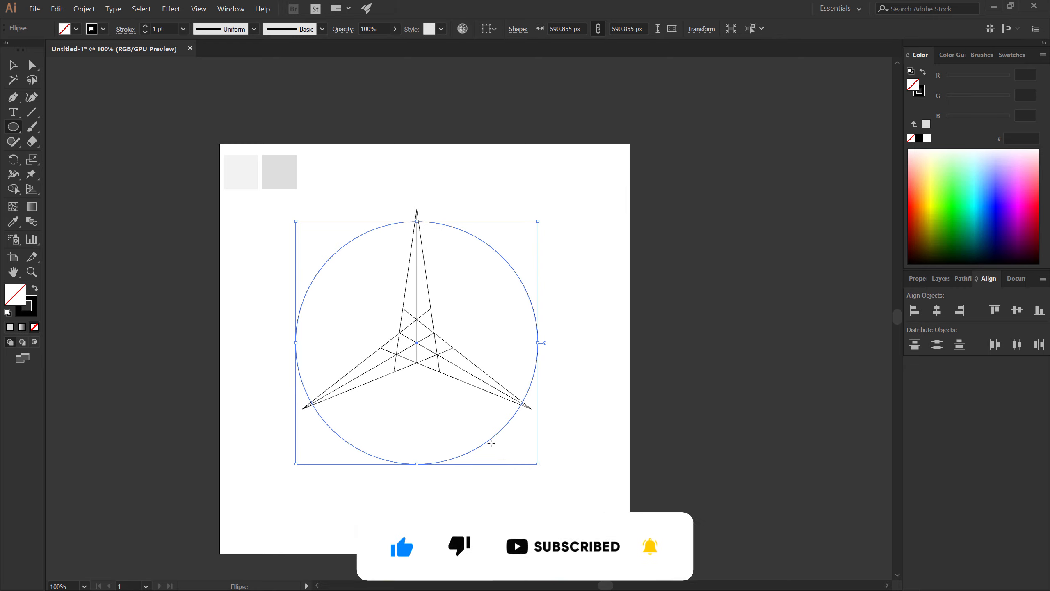
Step: Duplicate the circle in place and scale the copy about its centre to about 574 px in diameter
click(57, 8)
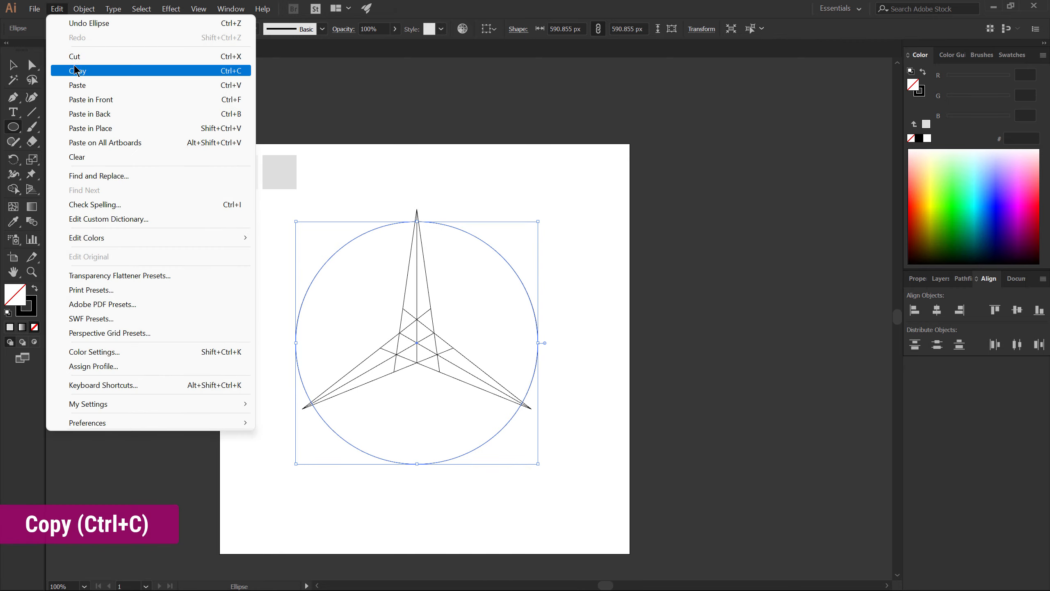
click(76, 72)
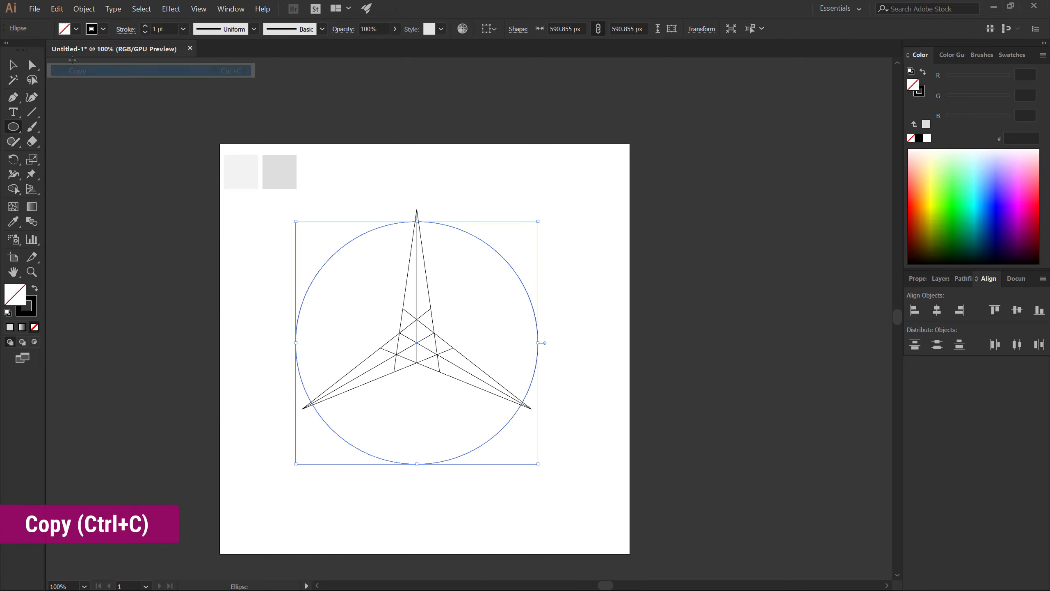
click(57, 10)
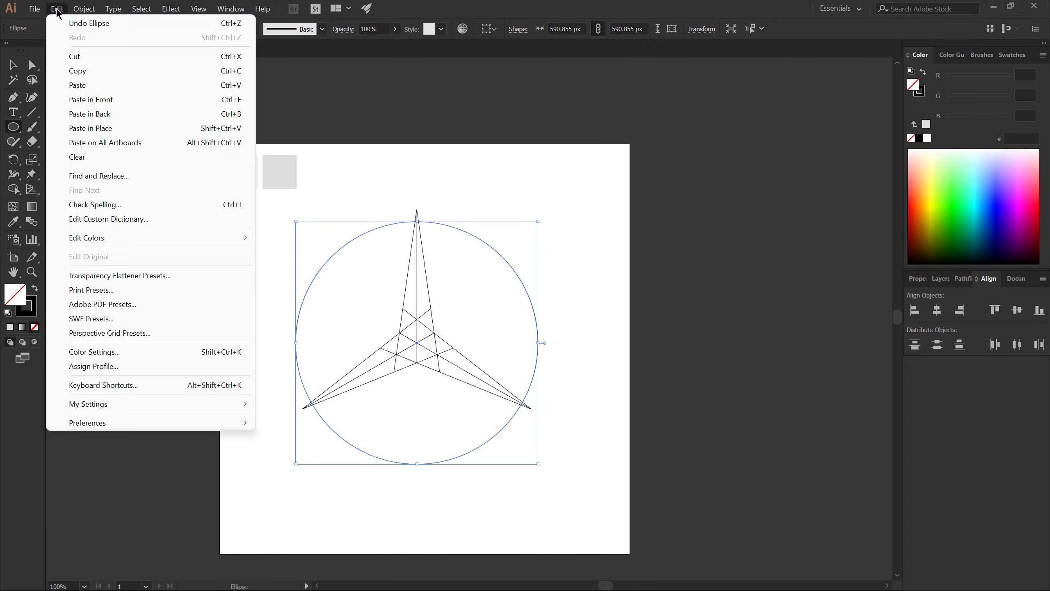
click(98, 128)
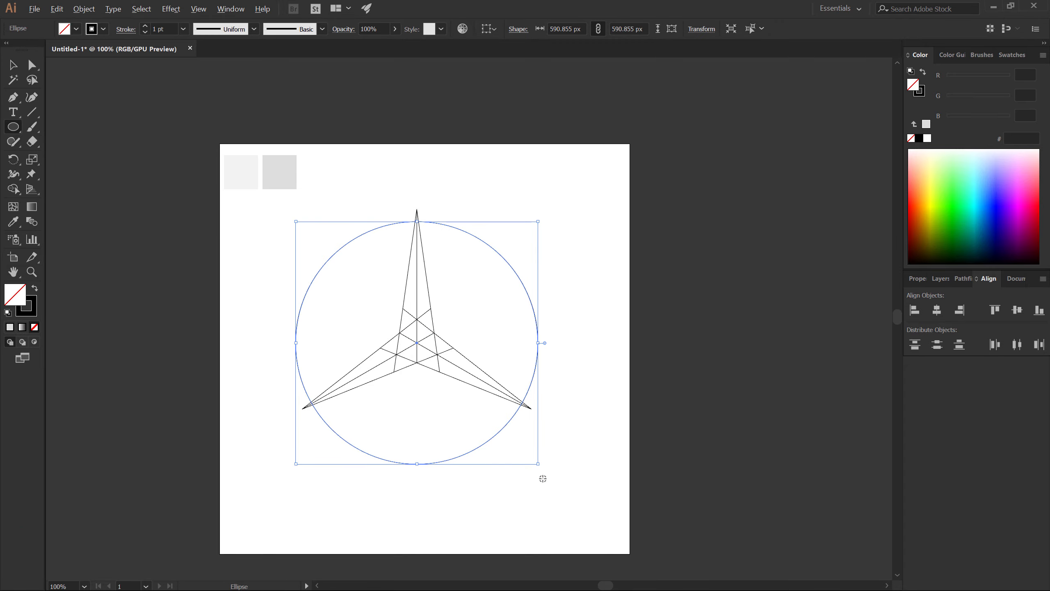
drag(538, 463, 536, 459)
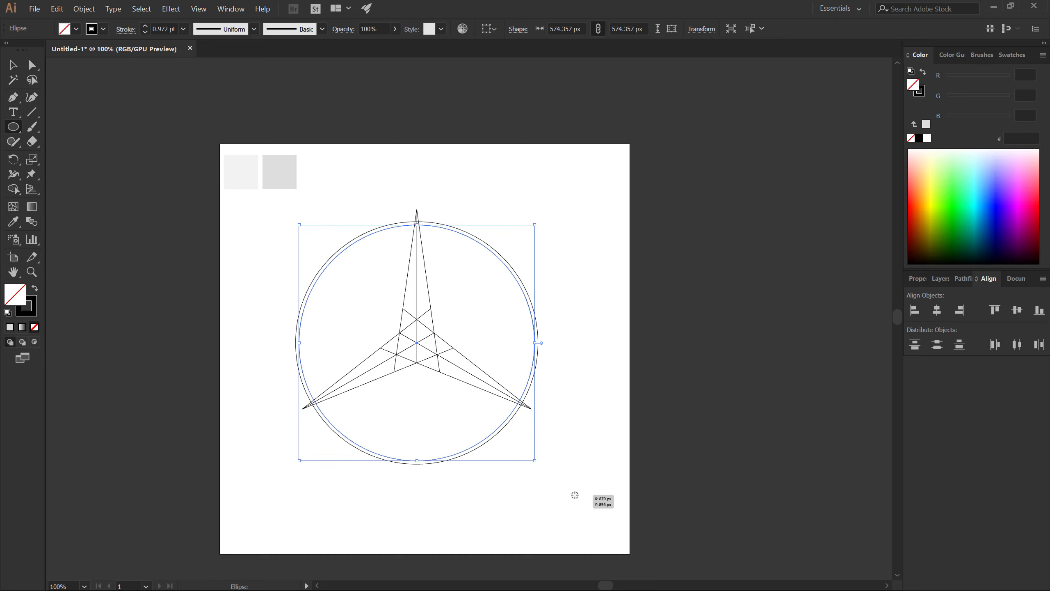
Step: Duplicate the second circle in place, scale the copy about its centre to about 559 px in diameter, and deselect it
click(56, 9)
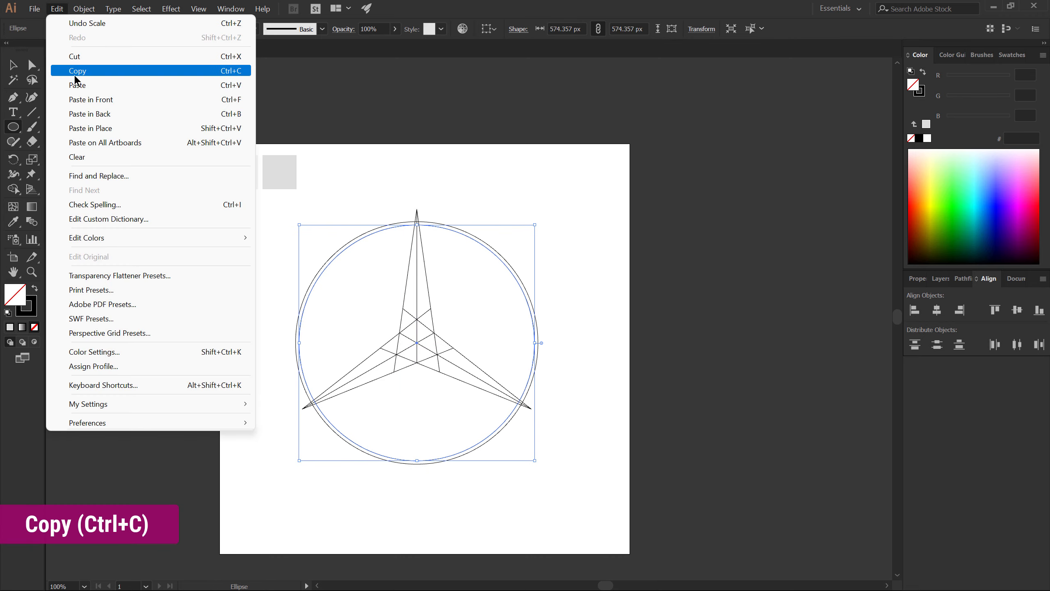
click(78, 71)
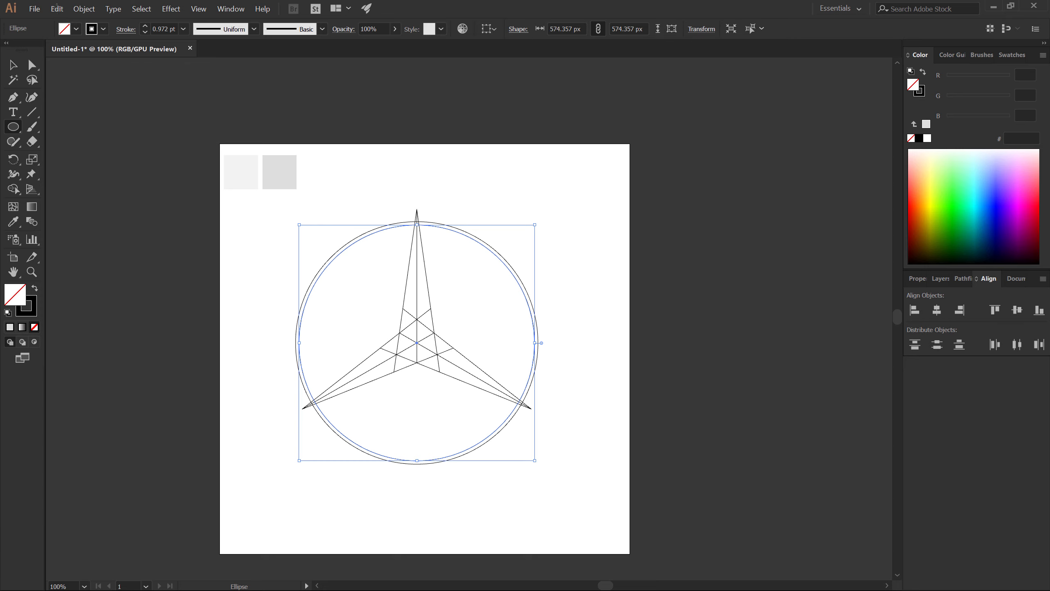
click(56, 8)
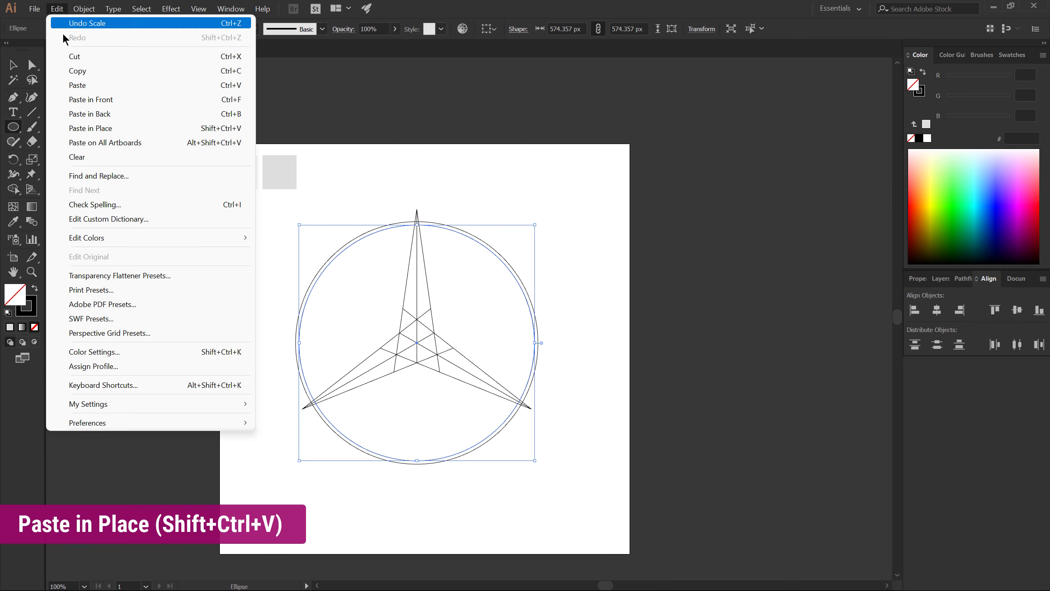
click(91, 129)
drag(539, 465, 533, 456)
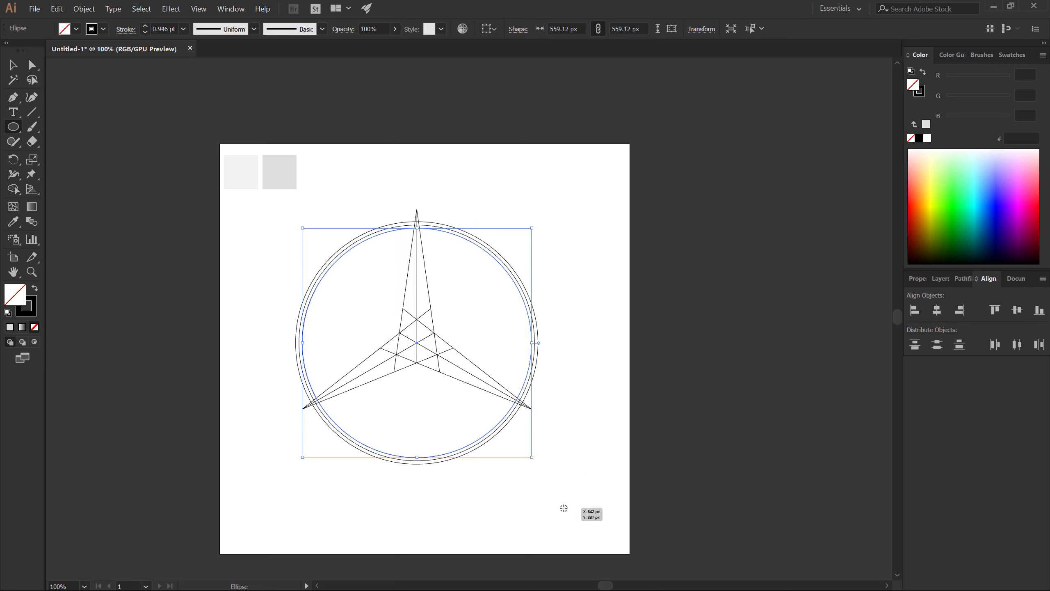
key(v)
click(523, 498)
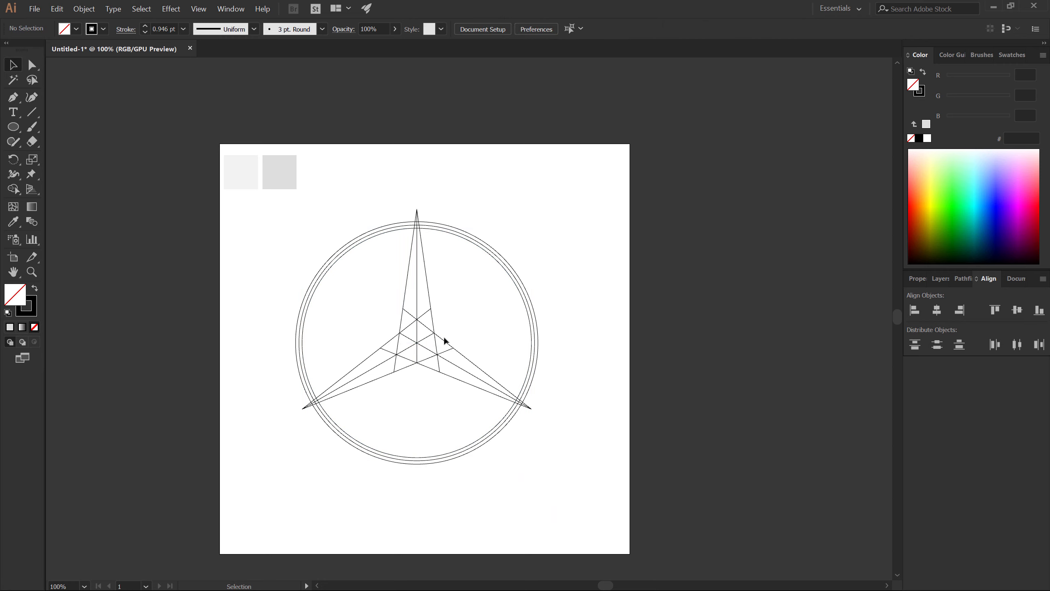
Step: Draw two line segments on the top spike, joining its edges' inner-circle crossings to the centreline's middle-circle crossing
scroll(416, 204, up, 3)
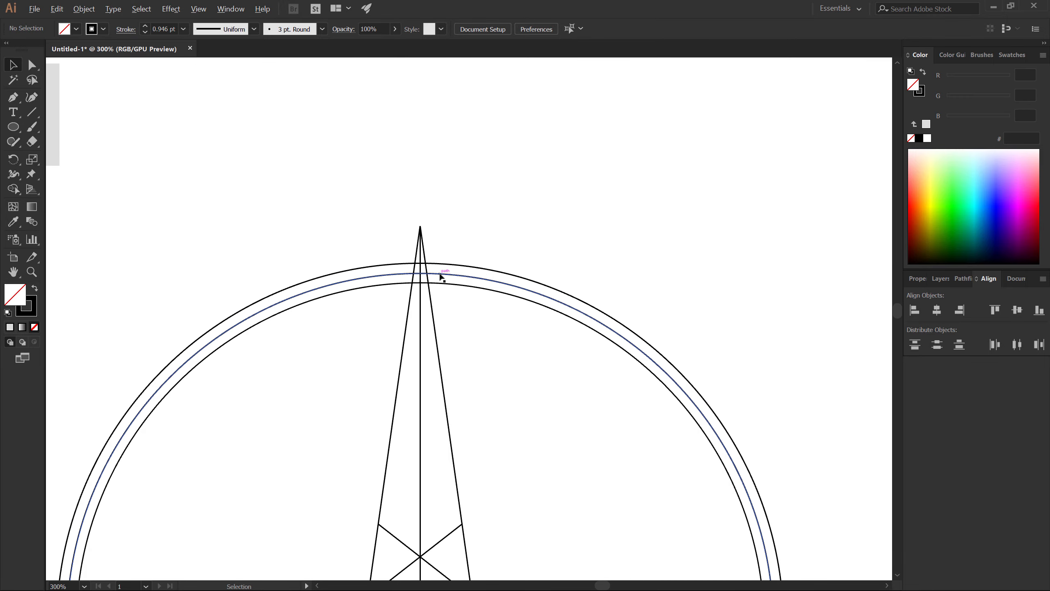
scroll(437, 277, up, 4)
scroll(437, 276, up, 1)
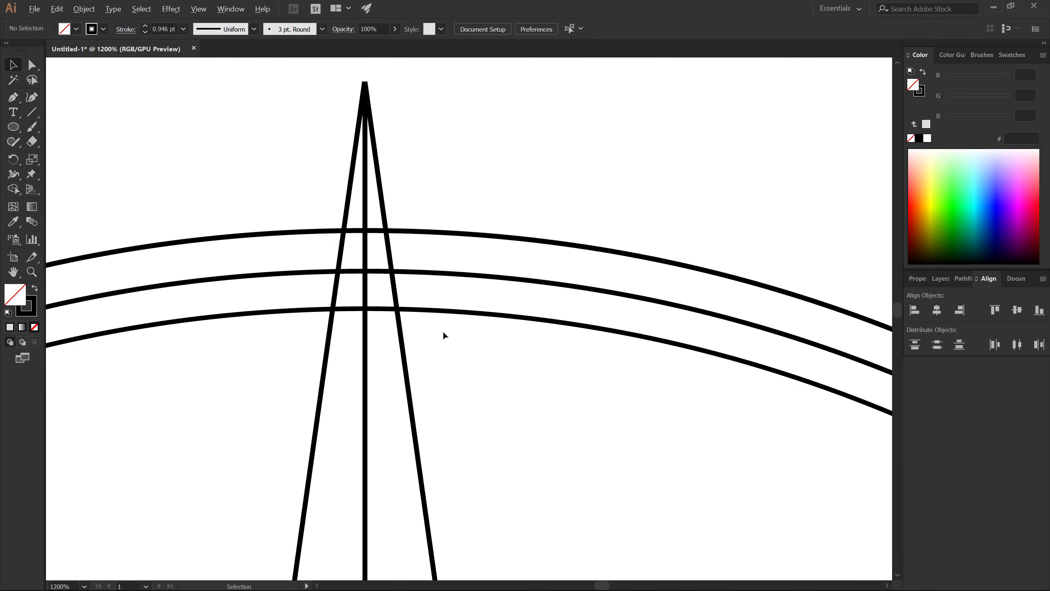
click(32, 112)
drag(333, 307, 364, 271)
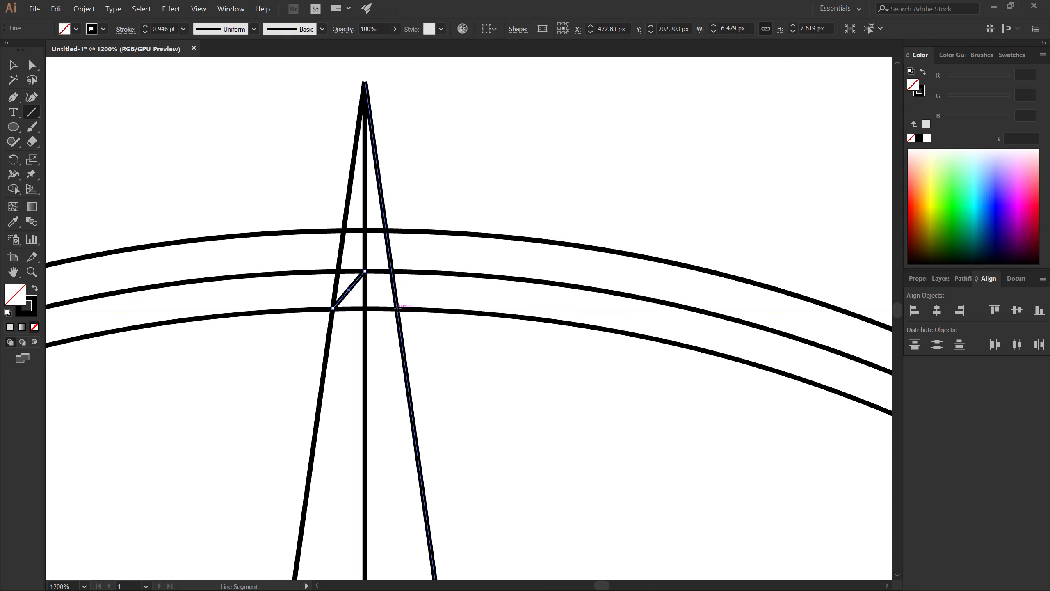
drag(397, 308, 364, 271)
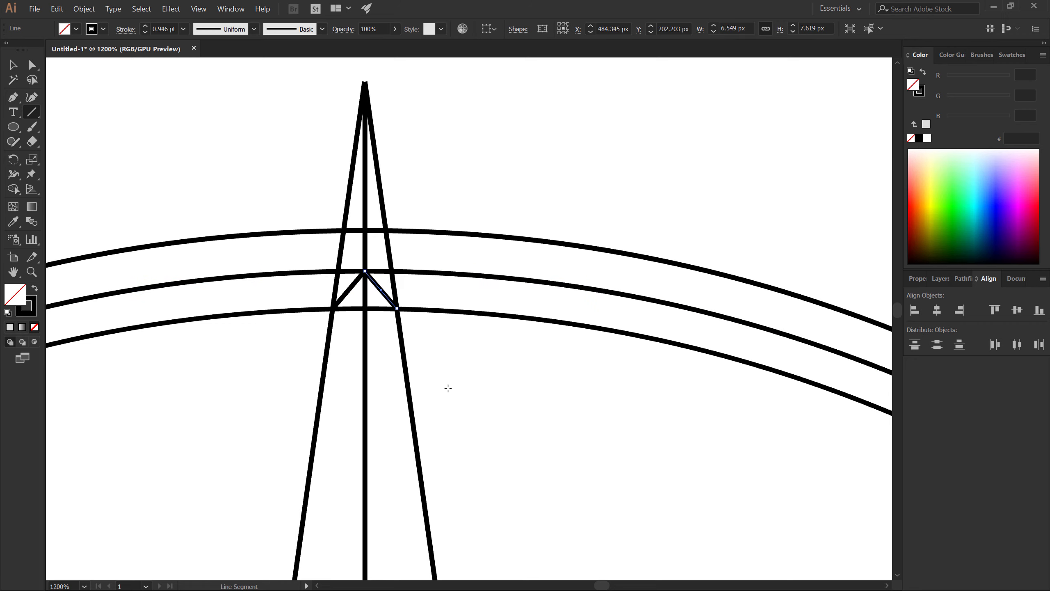
Step: Draw two line segments on the lower-right spike, joining its edges' inner-circle crossings to the centreline's middle-circle crossing
scroll(446, 387, down, 6)
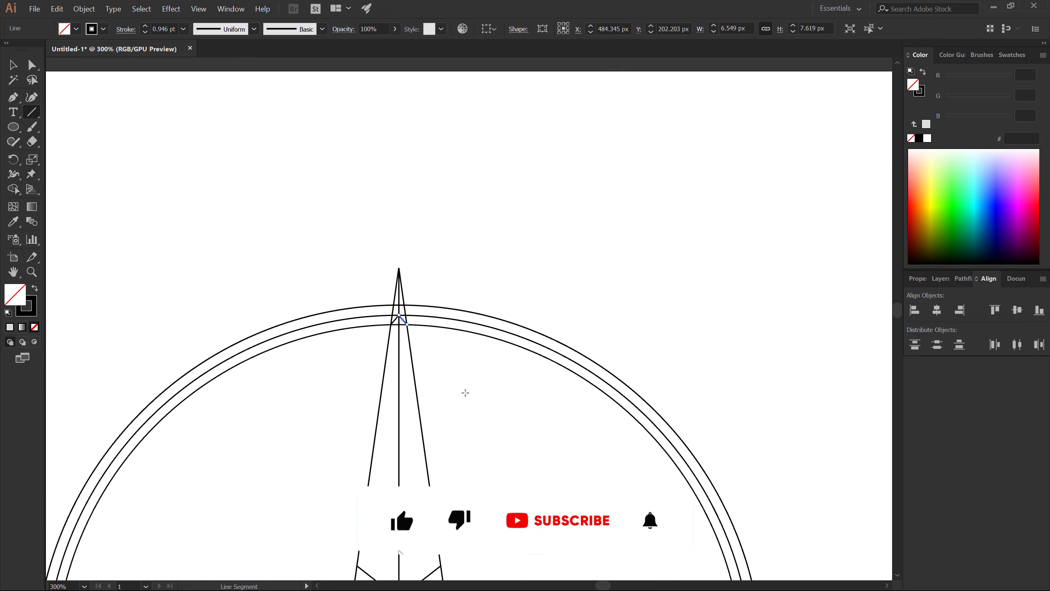
drag(459, 360, 251, 124)
drag(337, 389, 315, 261)
drag(396, 471, 416, 428)
scroll(410, 429, up, 6)
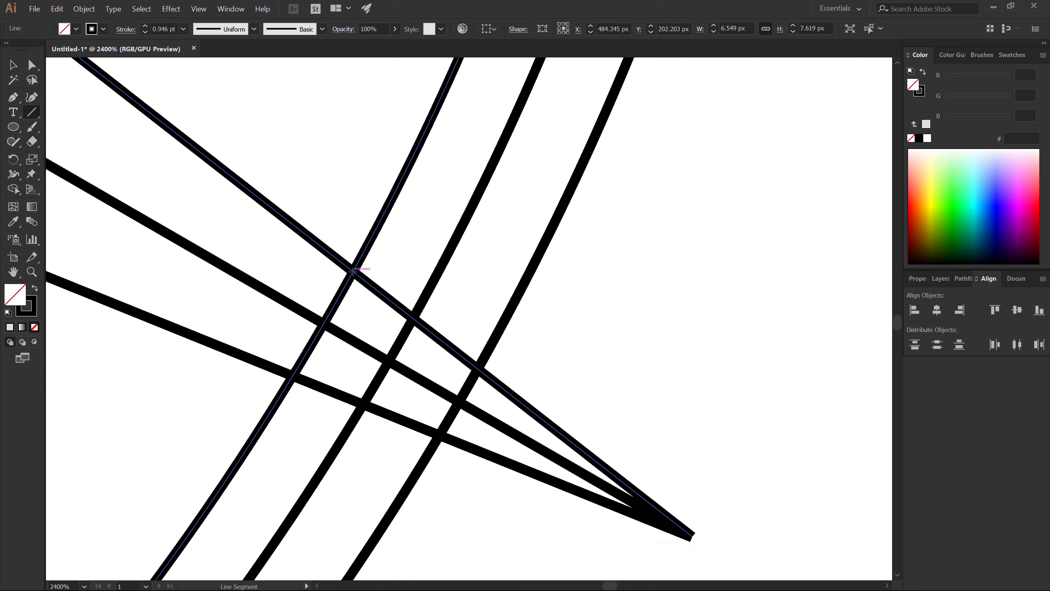
drag(353, 271, 389, 361)
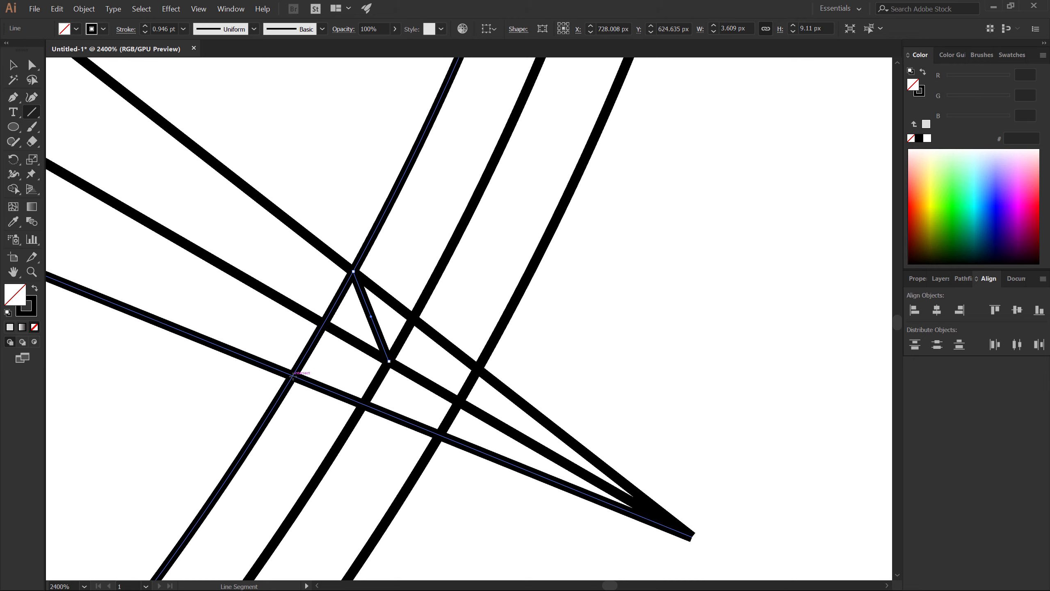
drag(293, 376, 389, 361)
Step: Draw two line segments on the lower-left spike, joining its edges' inner-circle crossings to the centreline's middle-circle crossing
scroll(306, 292, down, 6)
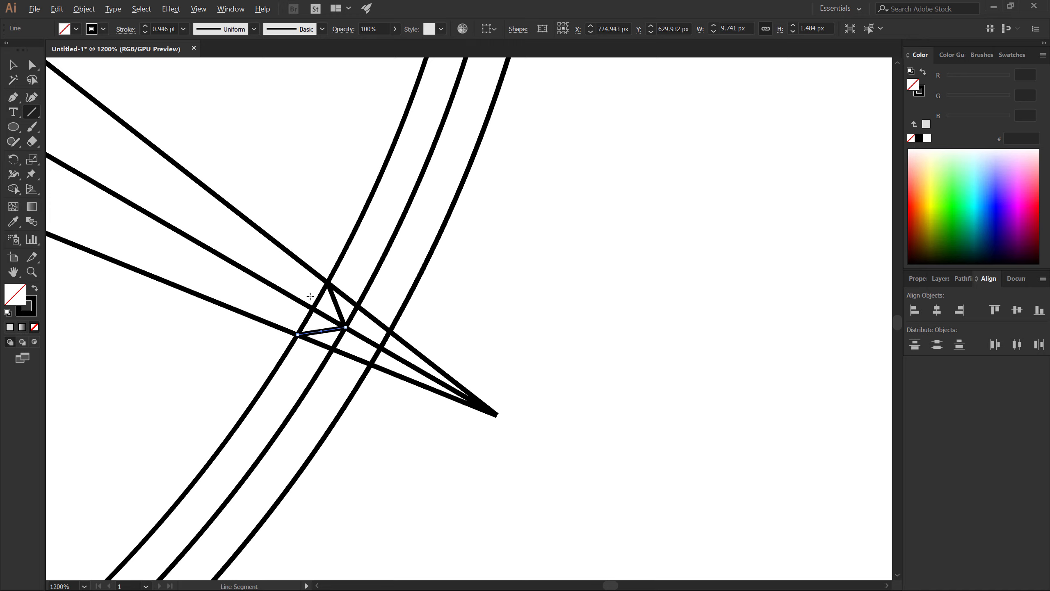
drag(242, 317, 621, 350)
drag(213, 335, 352, 364)
scroll(288, 377, up, 6)
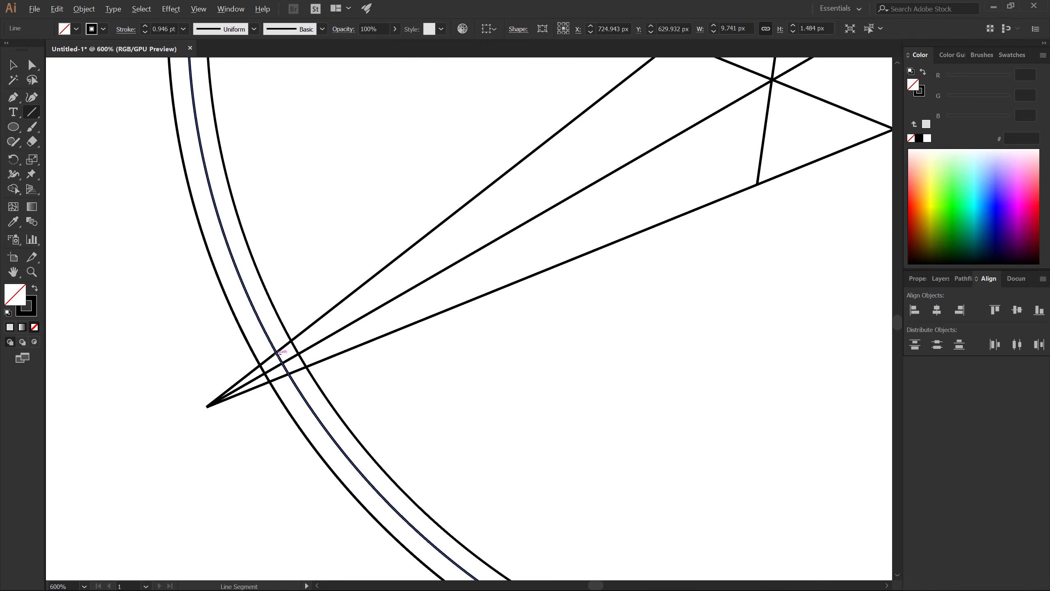
drag(321, 308, 282, 393)
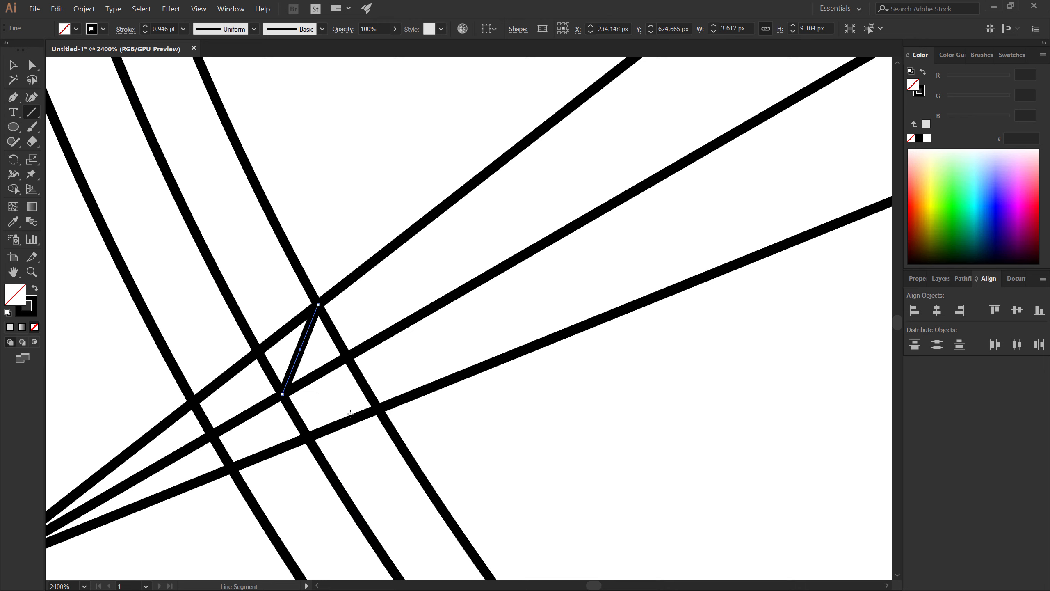
drag(377, 409, 282, 394)
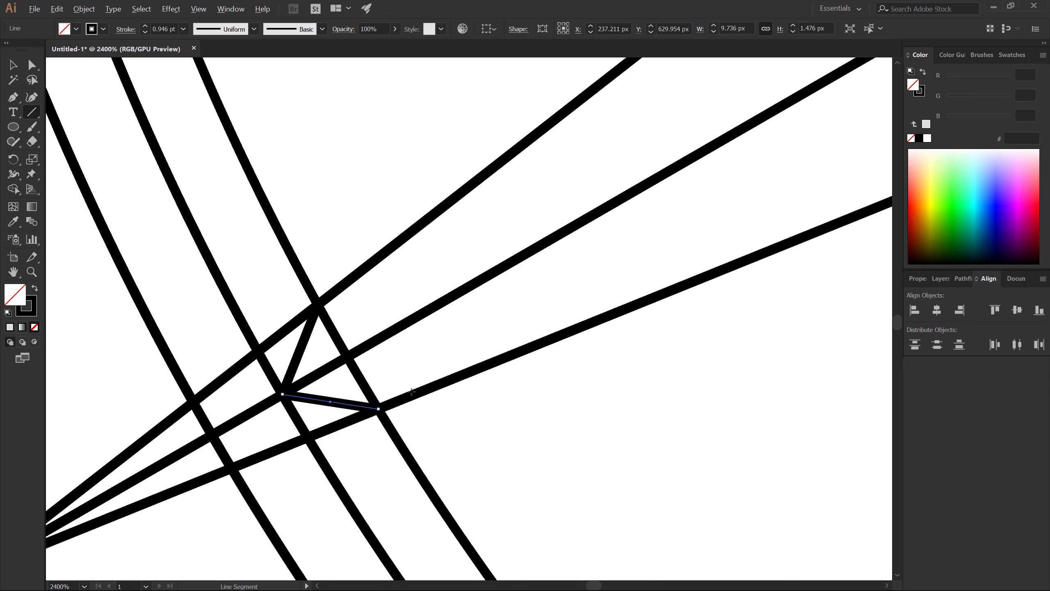
Step: Select the whole star and all three circles and set their stroke to None
key(ctrl+0)
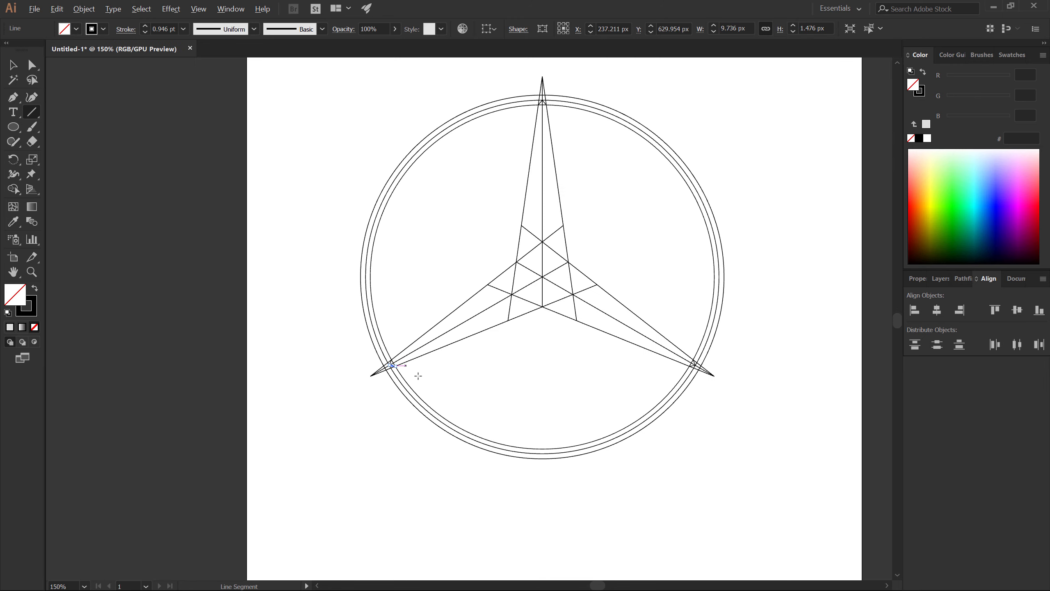
drag(541, 364, 419, 393)
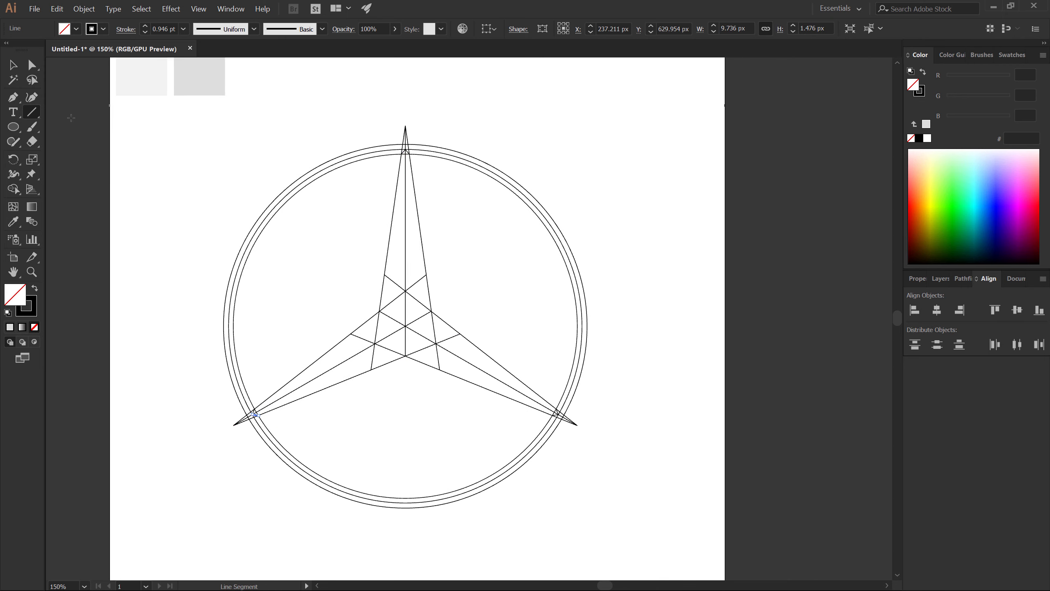
click(13, 66)
click(575, 513)
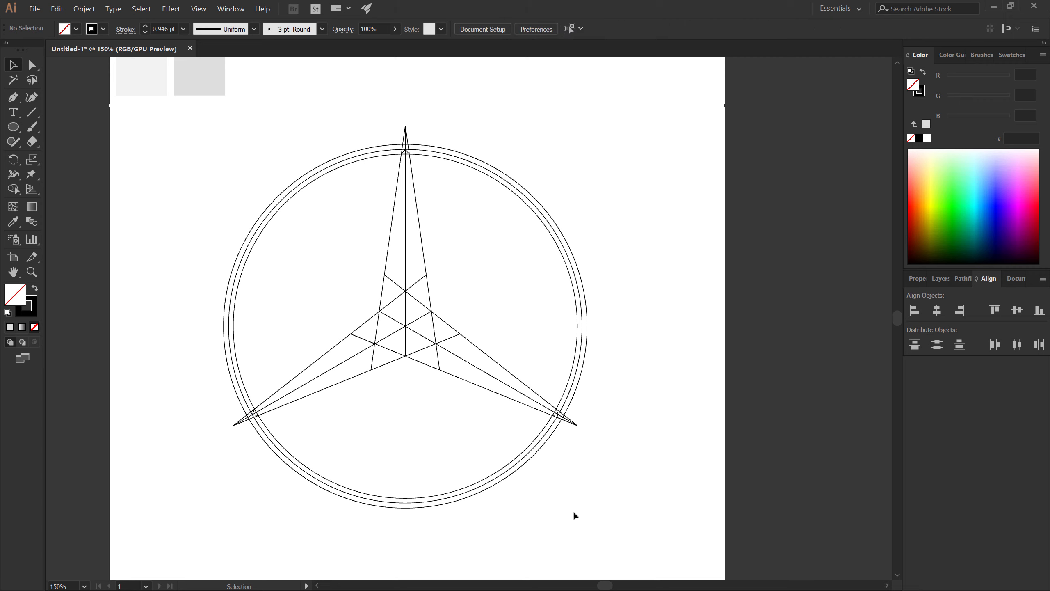
drag(643, 557, 196, 178)
drag(197, 130, 193, 122)
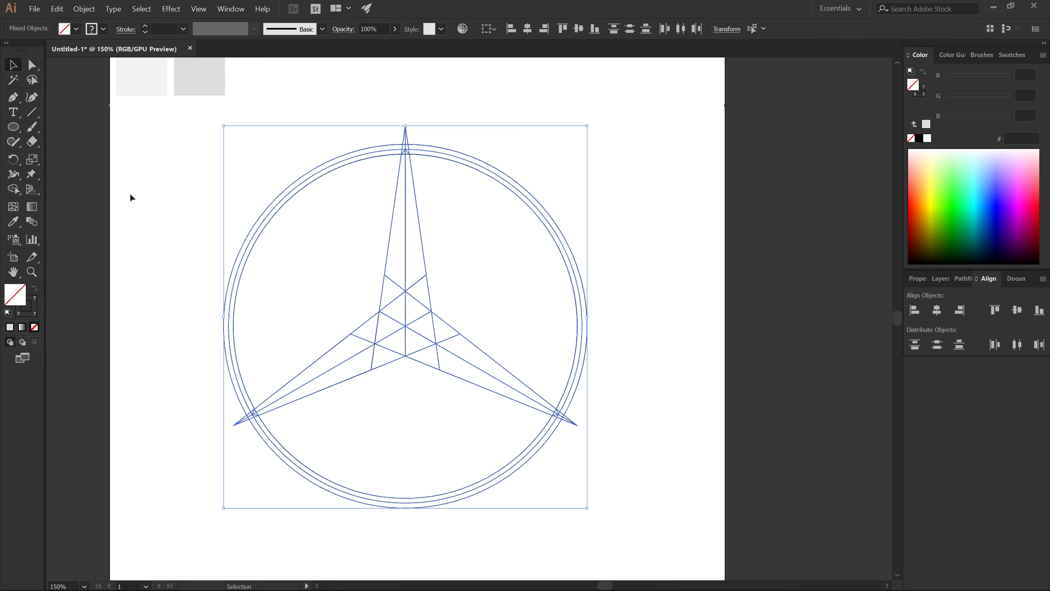
click(105, 29)
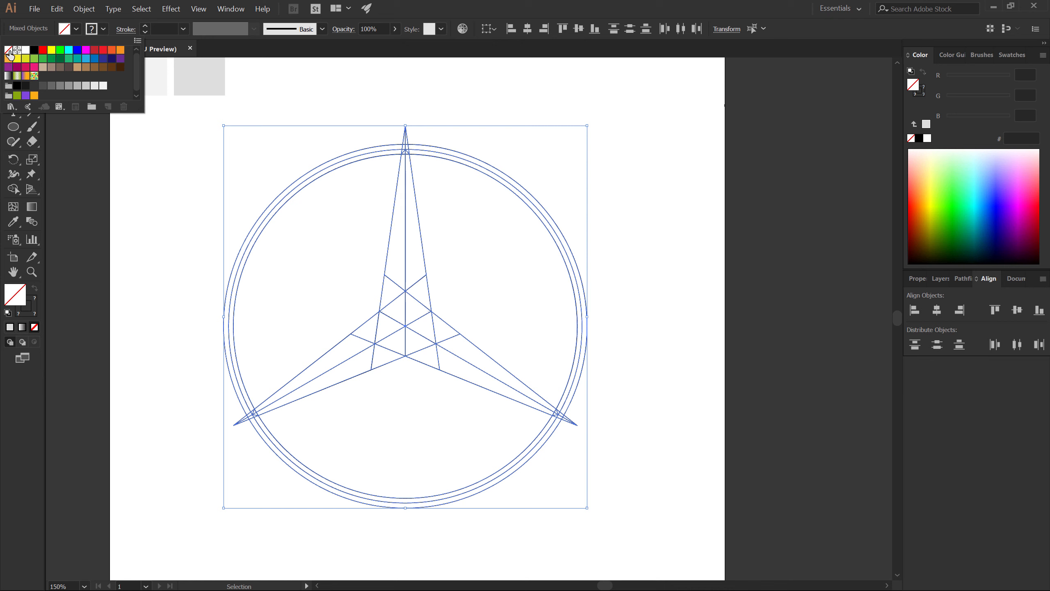
click(9, 51)
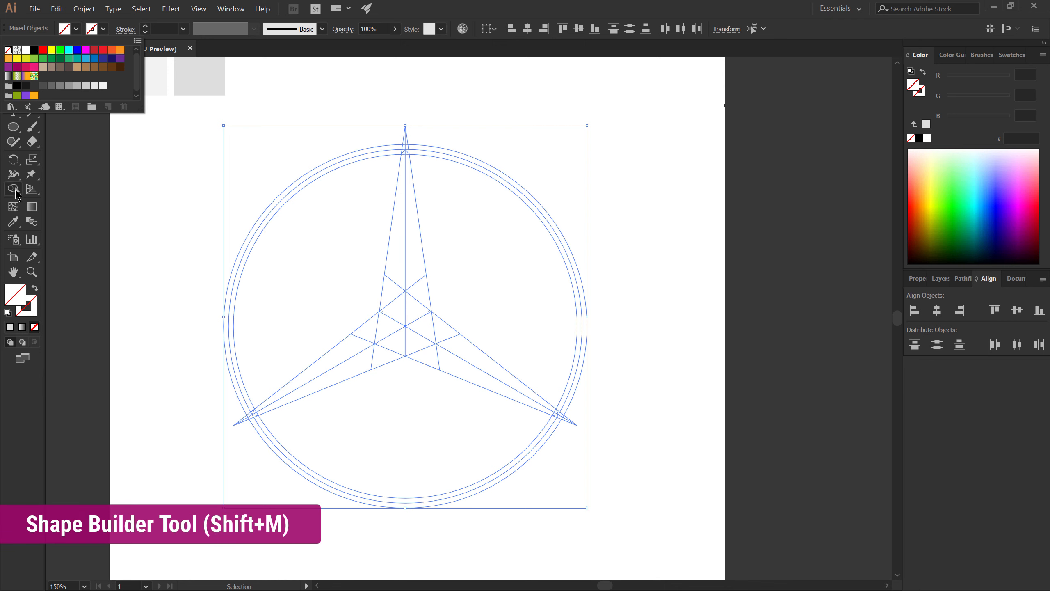
Step: Set the Shape Builder fill to black and merge the regions of the top spike's left half, including its tip
click(13, 190)
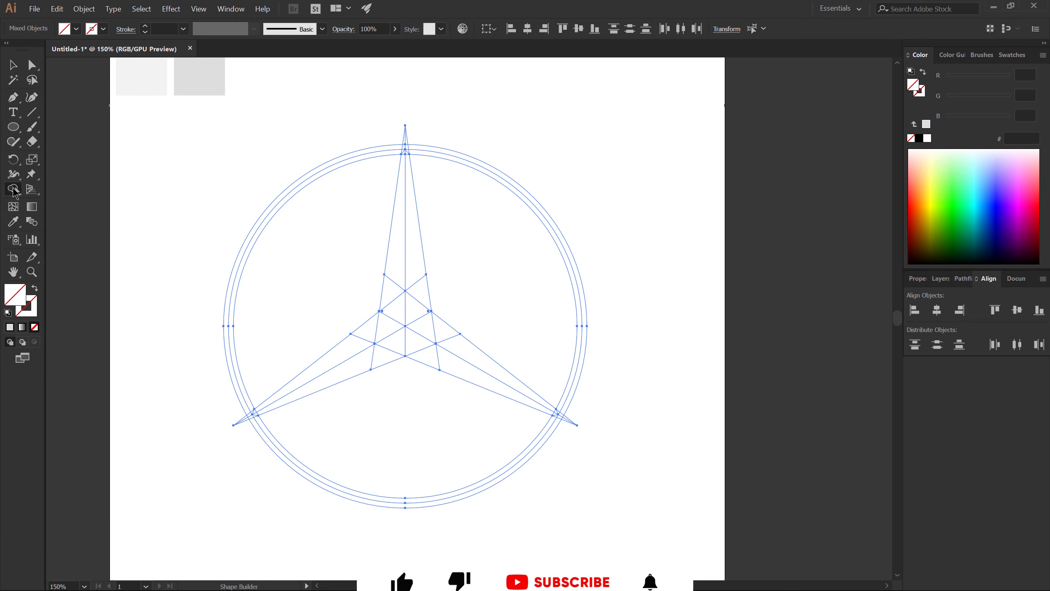
click(76, 29)
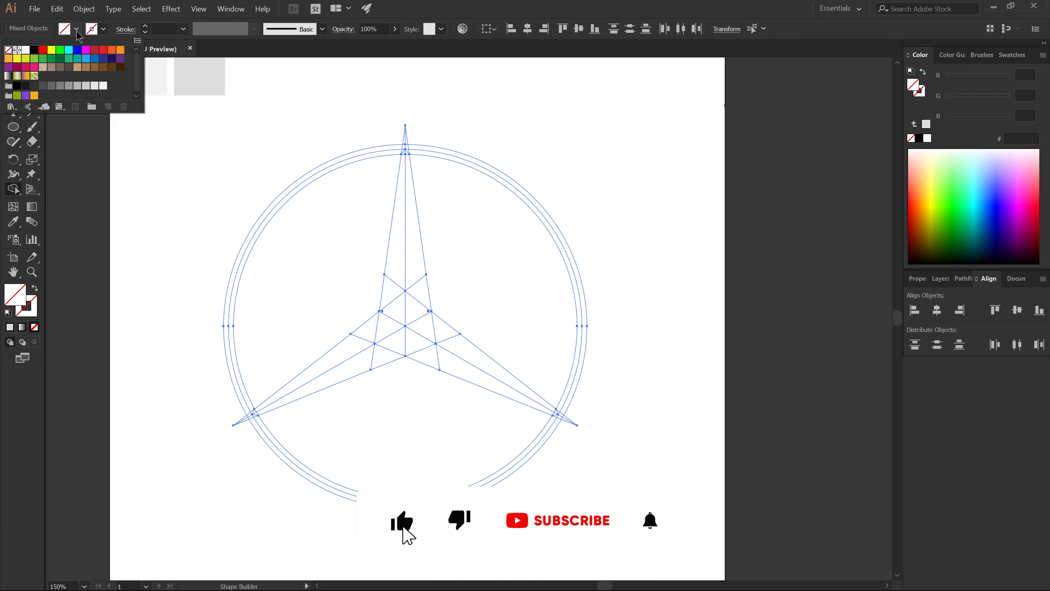
click(35, 50)
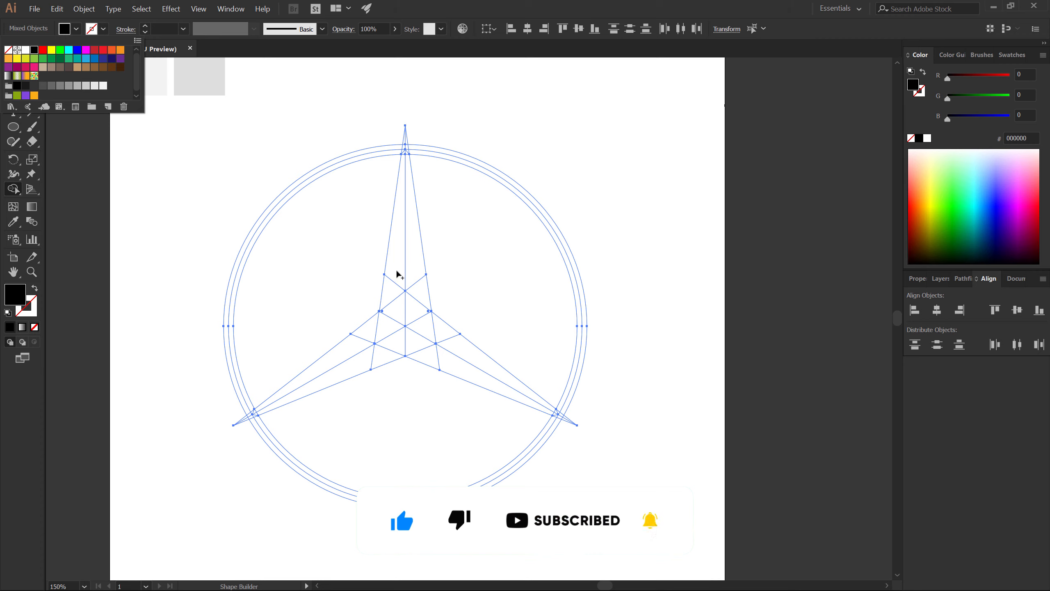
click(394, 311)
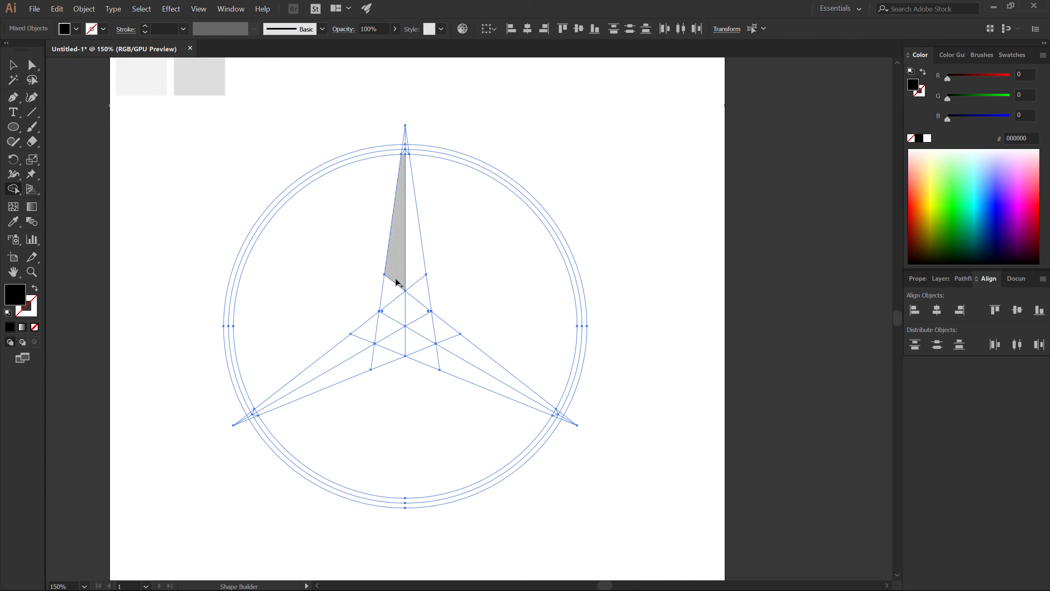
drag(399, 310, 400, 254)
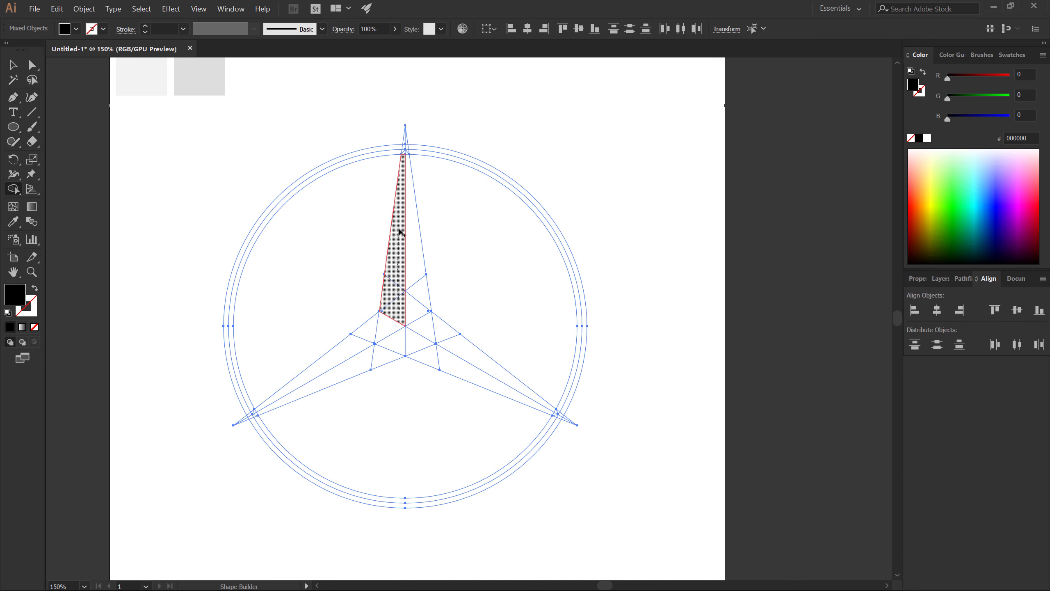
drag(401, 193, 402, 188)
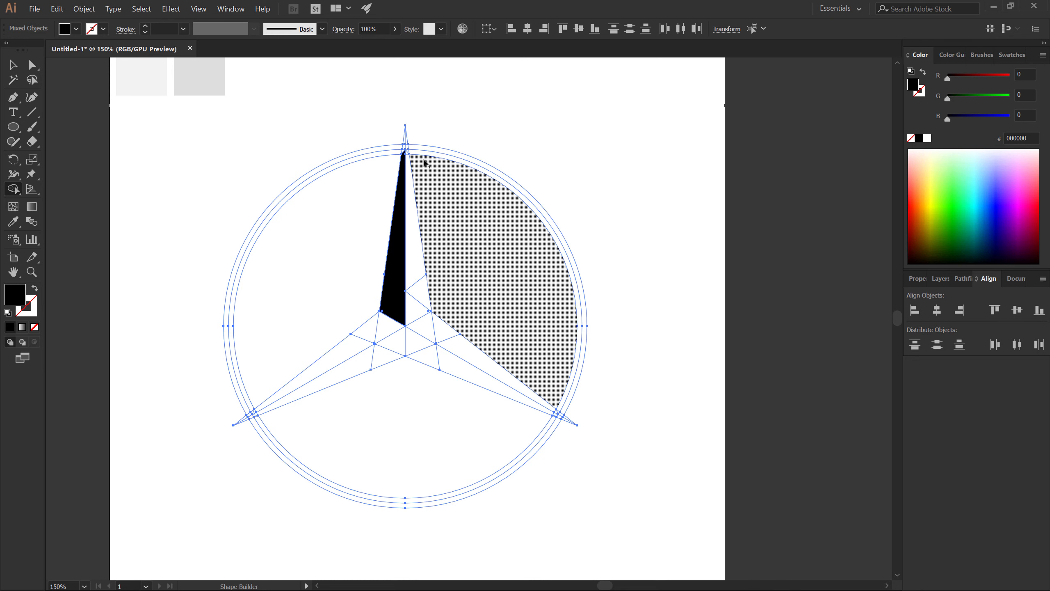
Step: Merge the regions of the top spike's right half into one black shape, from the tip down to the star's centre
scroll(425, 149, up, 3)
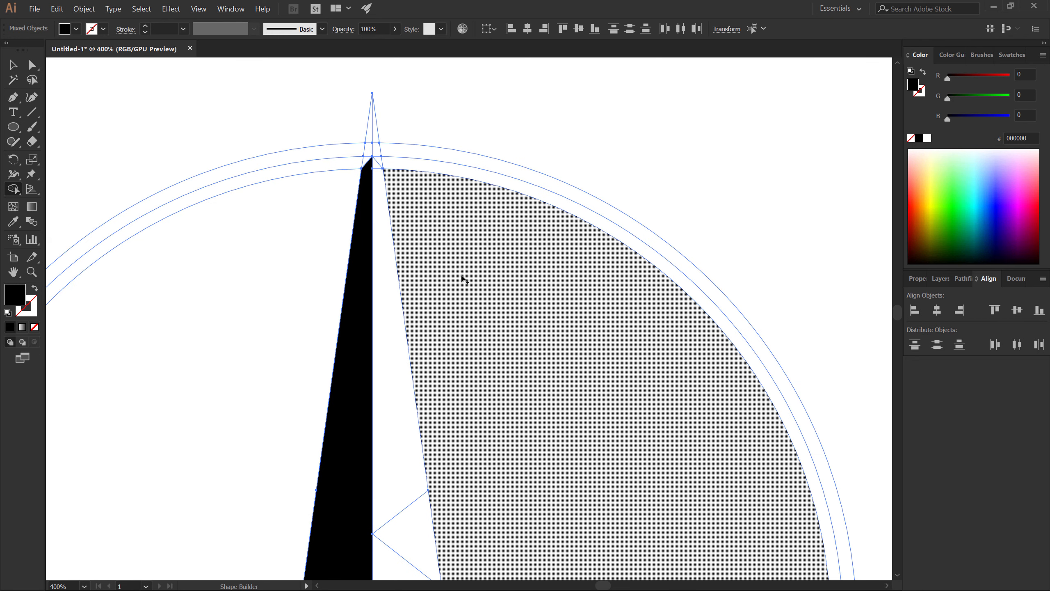
drag(464, 279, 477, 228)
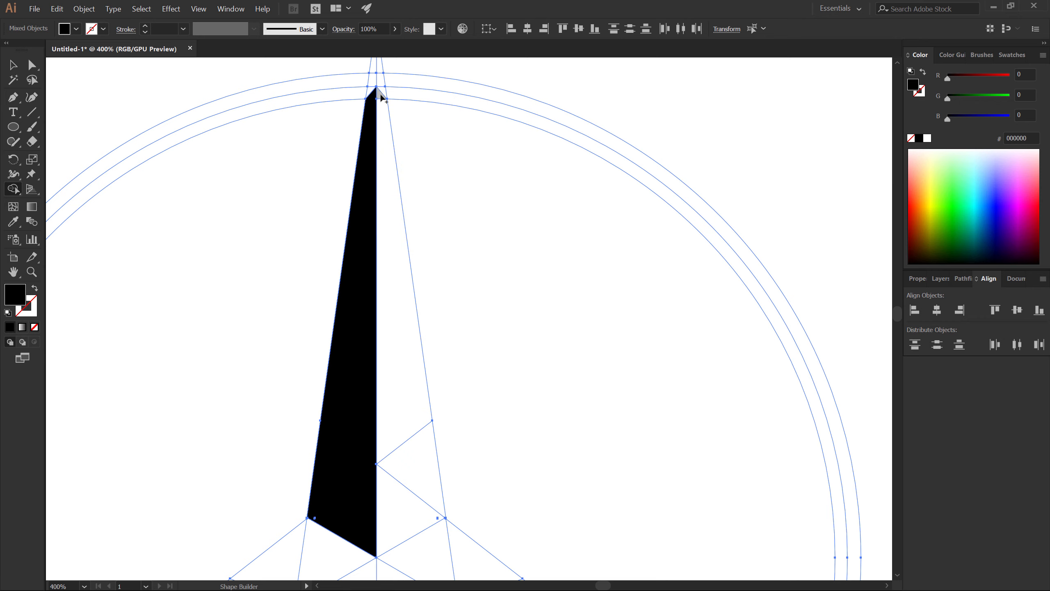
drag(381, 94, 392, 253)
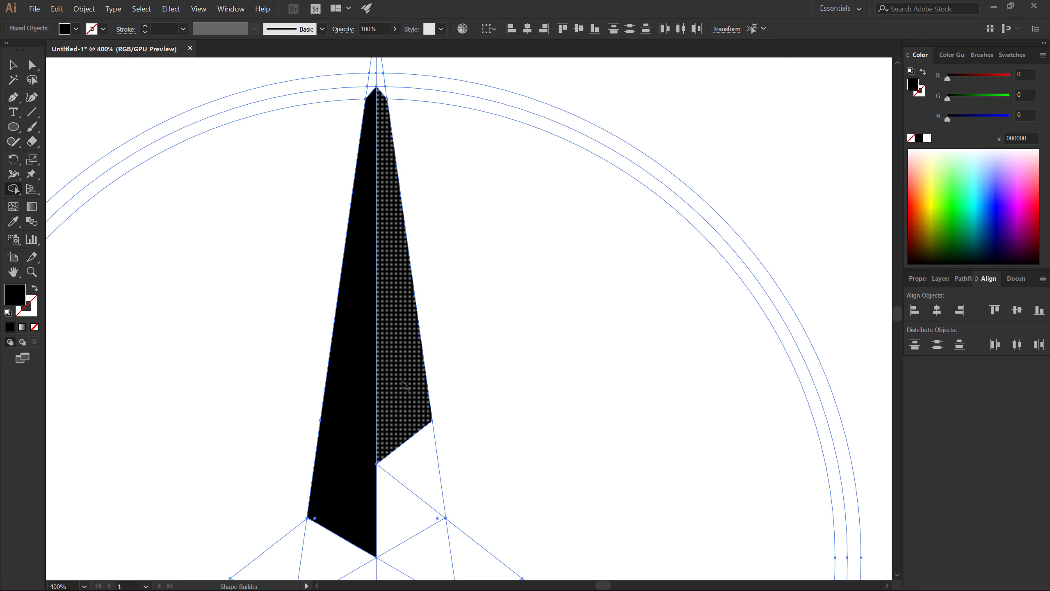
drag(404, 385, 407, 505)
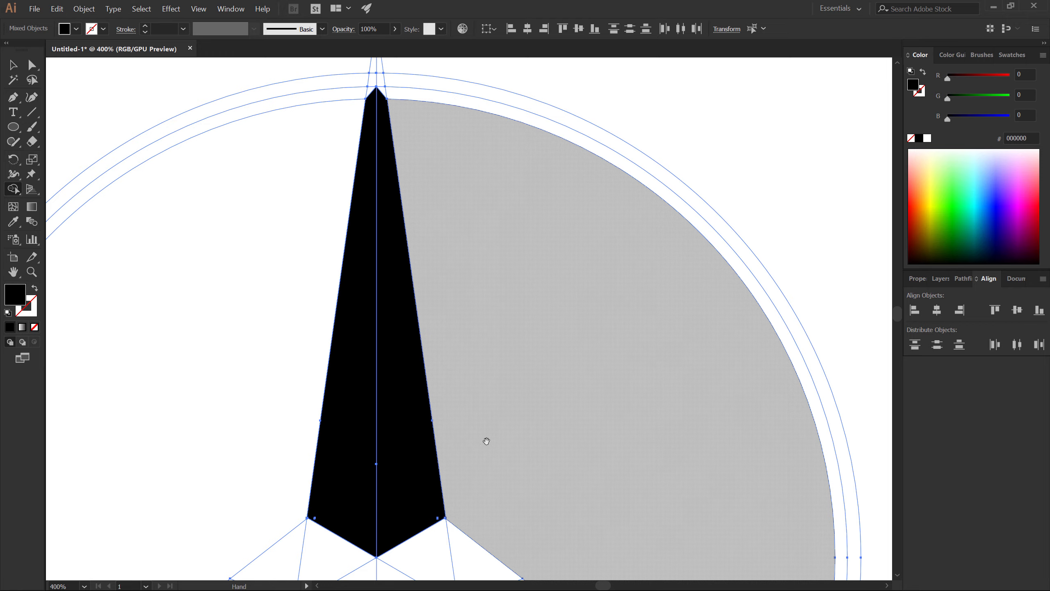
Step: Merge the regions of the lower-left spike into two black halves, one on each side of its centreline
drag(487, 441, 594, 196)
drag(434, 458, 546, 399)
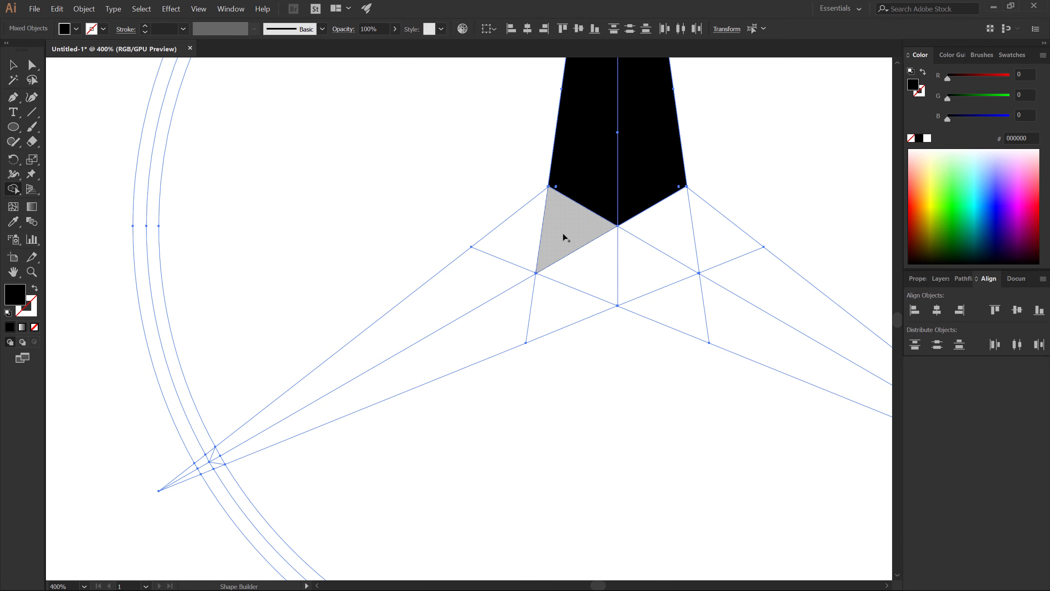
mouse_move(564, 237)
mouse_down()
mouse_move(434, 300)
mouse_move(394, 333)
mouse_up()
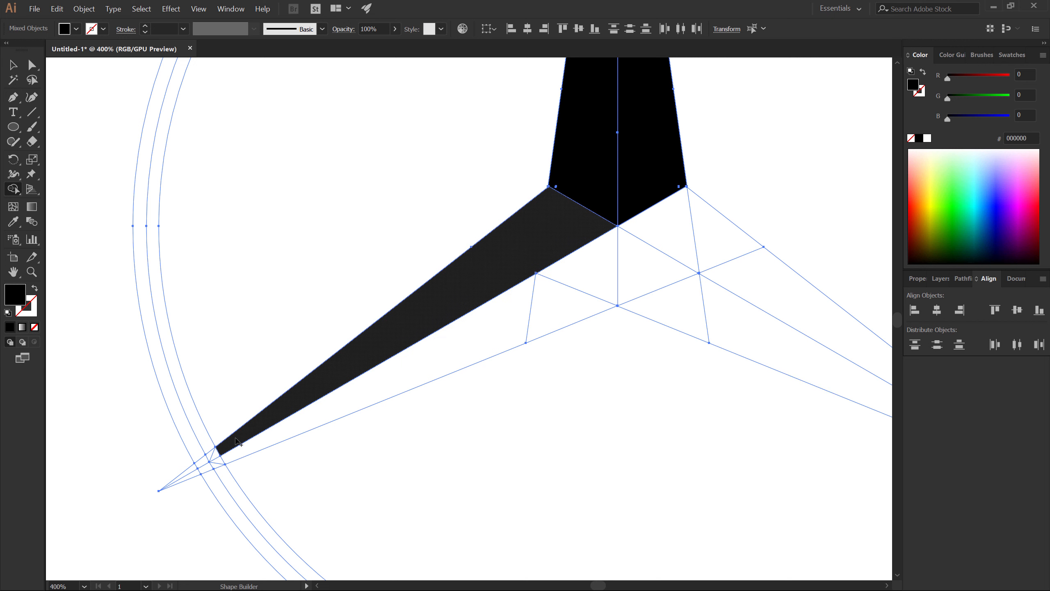
click(217, 455)
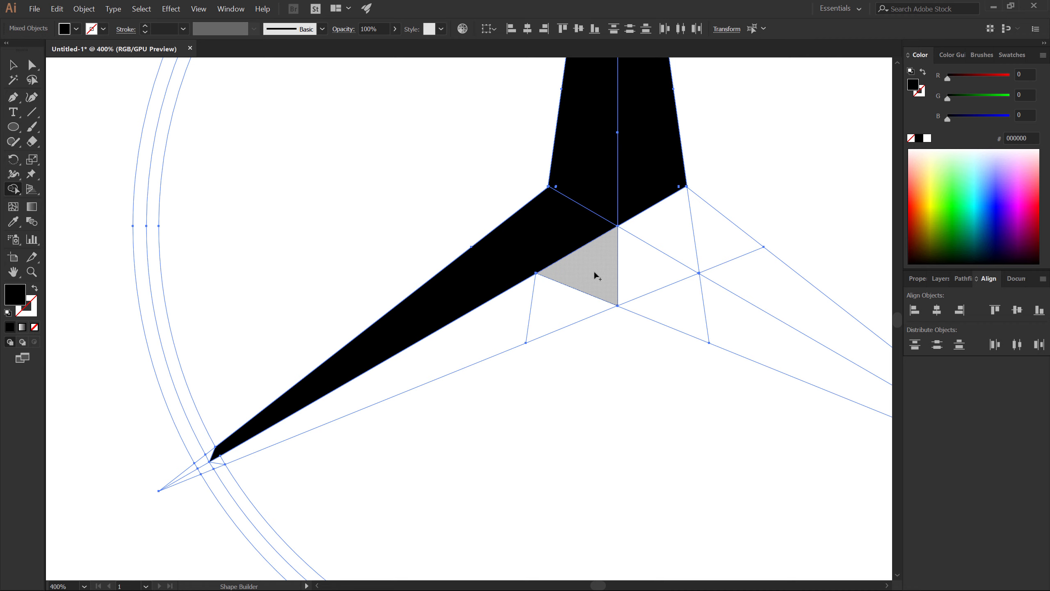
drag(595, 277, 375, 392)
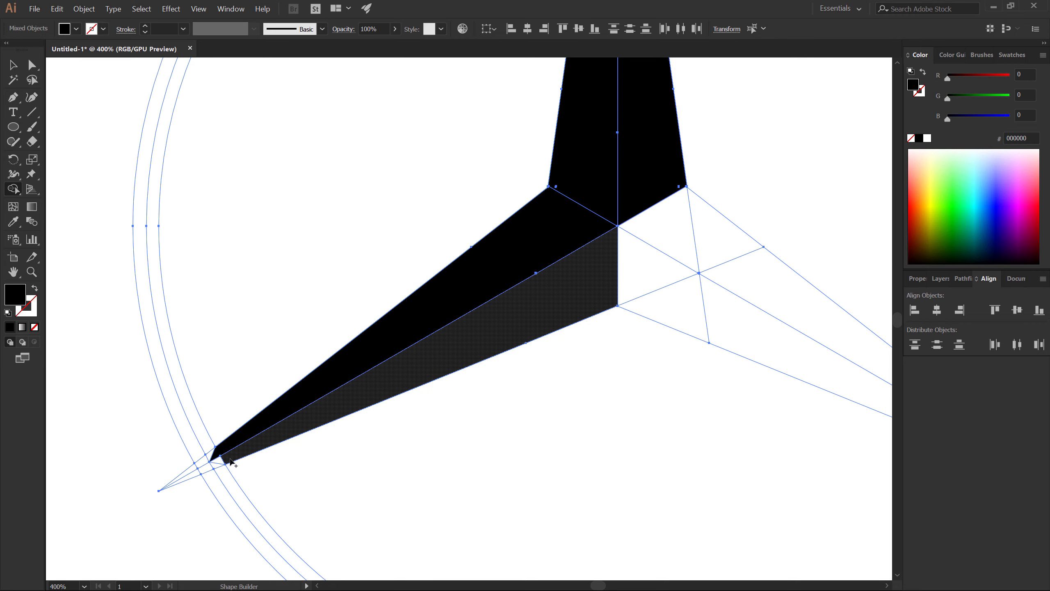
Step: Merge the regions of the lower-right spike into two black halves, one on each side of its centreline
drag(578, 462, 187, 426)
drag(273, 194, 355, 239)
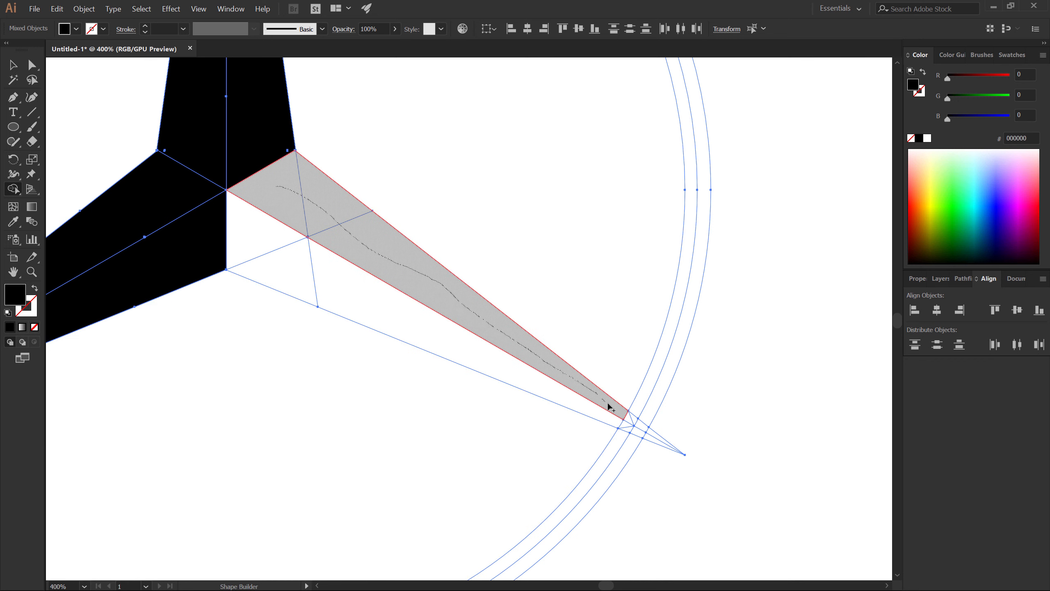
drag(629, 418, 629, 419)
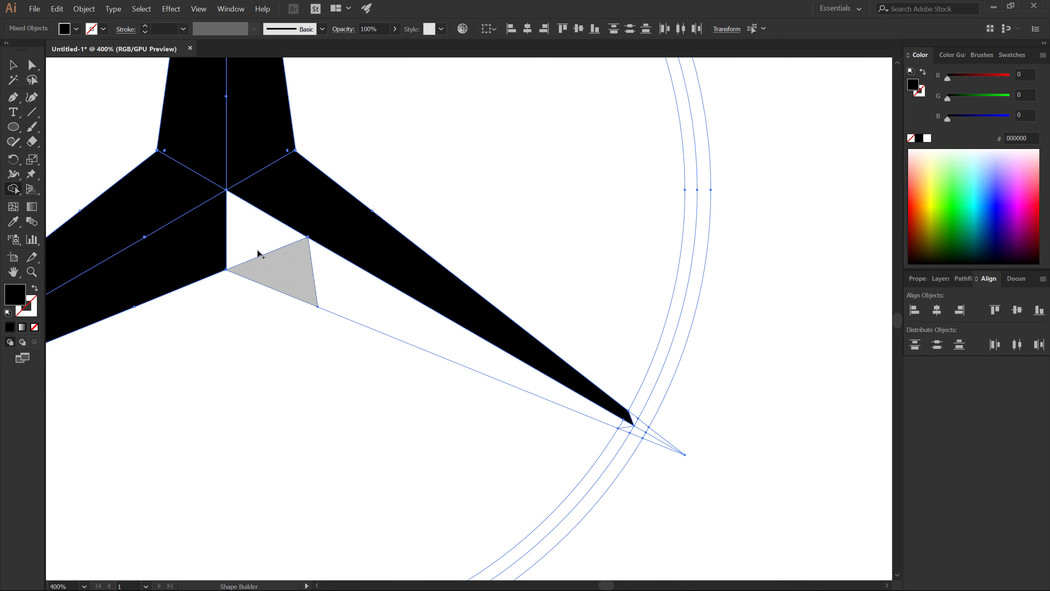
mouse_move(250, 229)
mouse_down()
mouse_move(288, 263)
mouse_move(440, 338)
mouse_up()
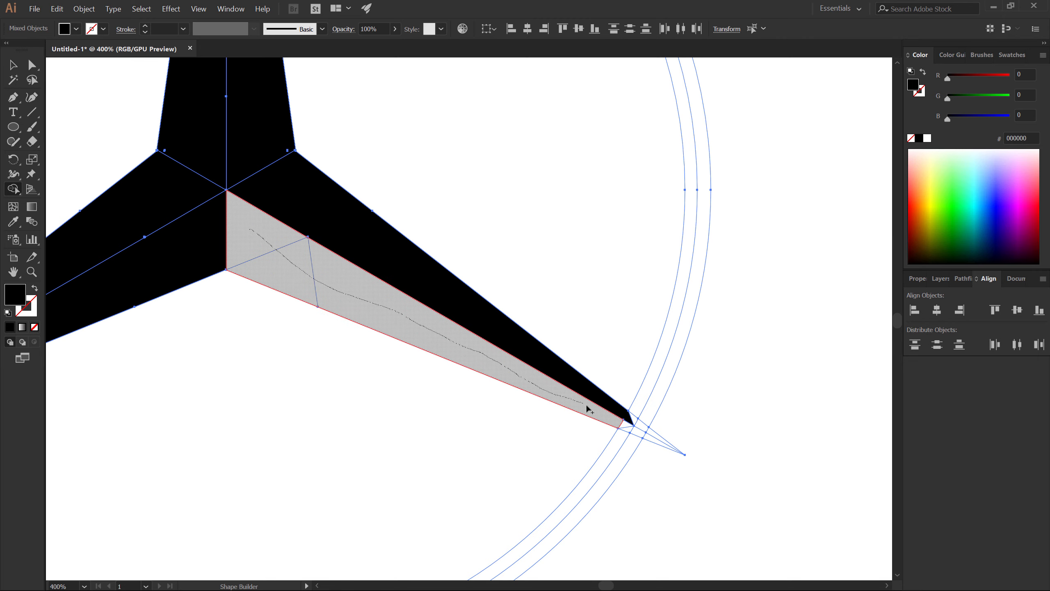
drag(625, 428, 622, 429)
key(Return)
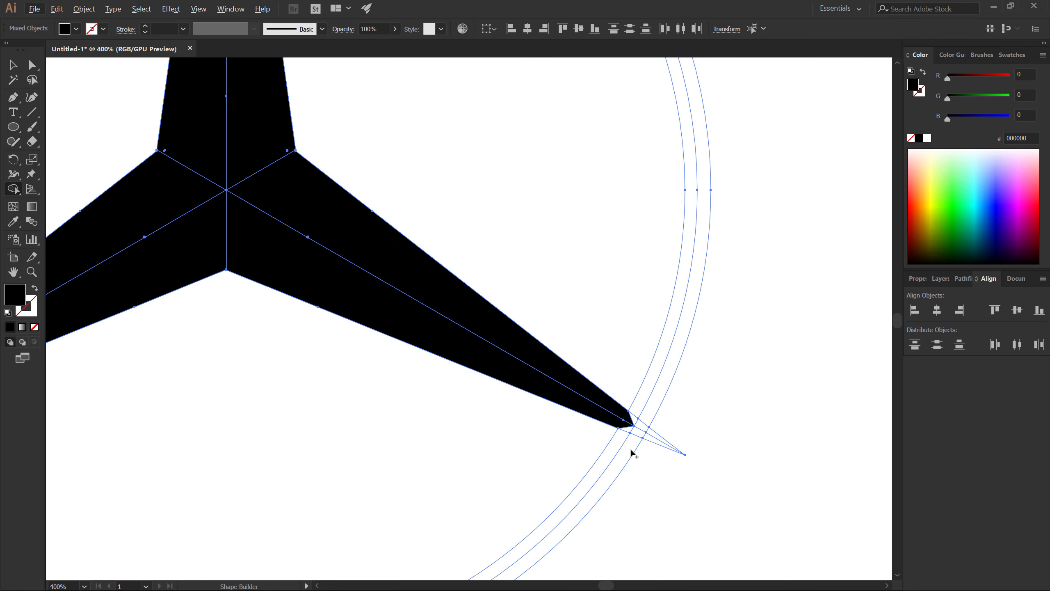
Step: Merge the segments between the outer and middle circles across the spikes into one continuous black ring
drag(632, 452, 655, 407)
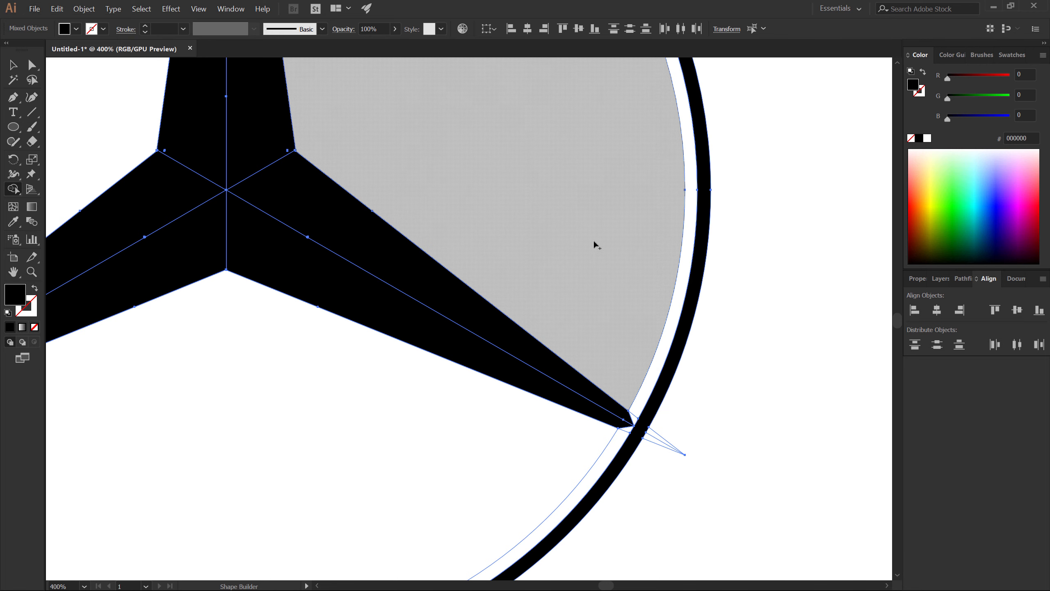
key(space)
drag(592, 207, 703, 469)
drag(500, 164, 680, 363)
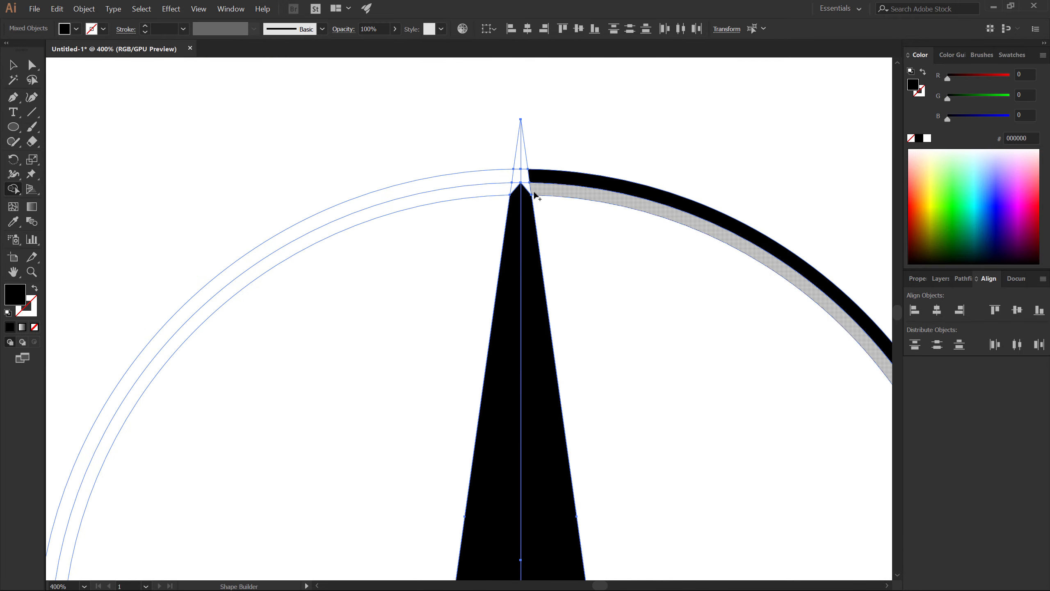
drag(496, 175, 537, 182)
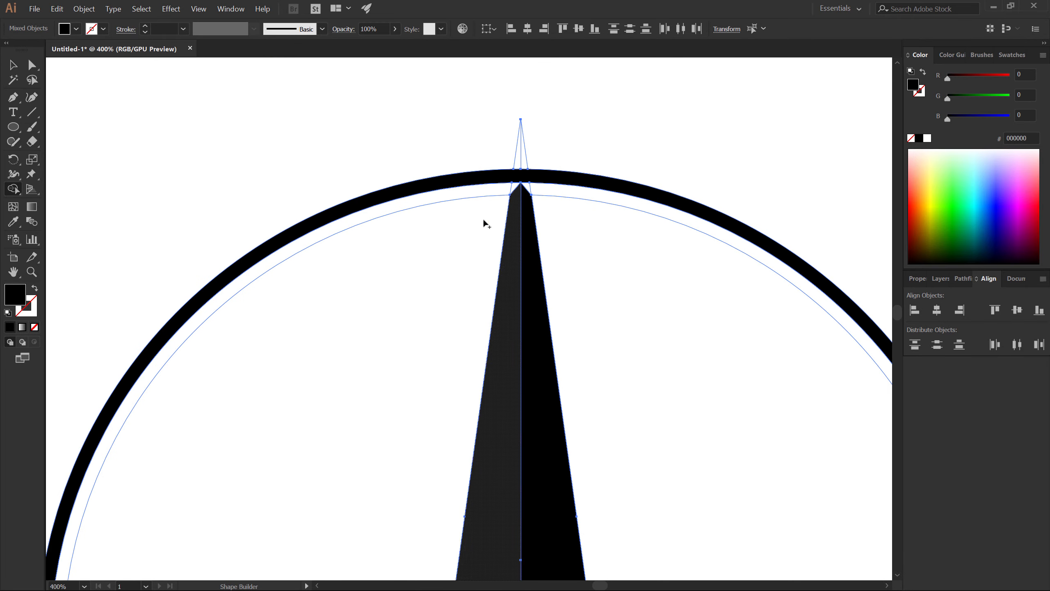
Step: Merge the band between the middle and inner circles with the gaps beside the lower-left and lower-right spike tips, filled black
key(space)
drag(242, 578, 343, 92)
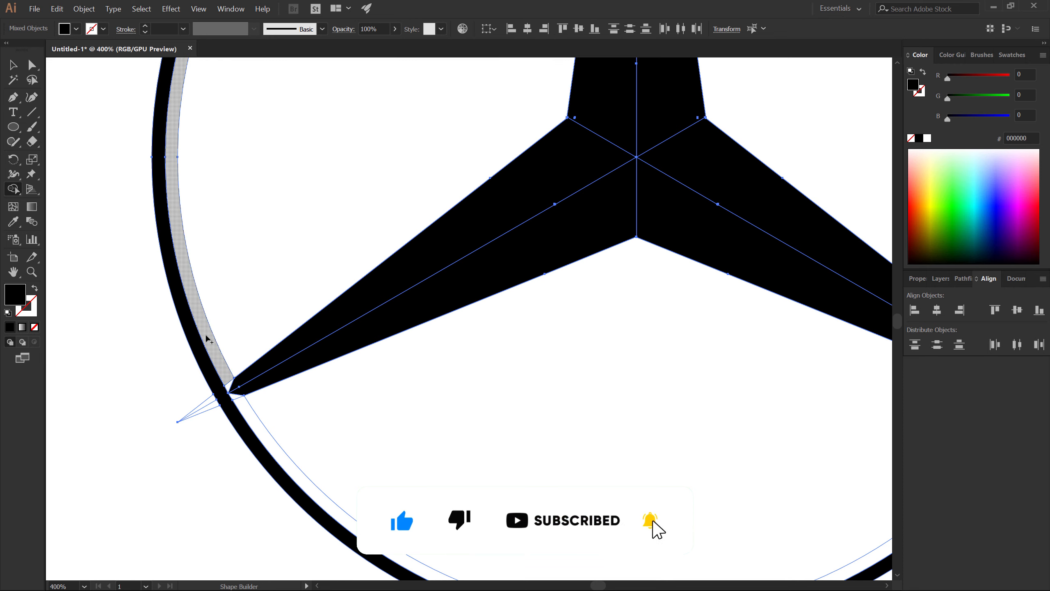
mouse_move(207, 338)
mouse_down()
mouse_move(228, 393)
mouse_move(256, 426)
mouse_move(240, 403)
mouse_up()
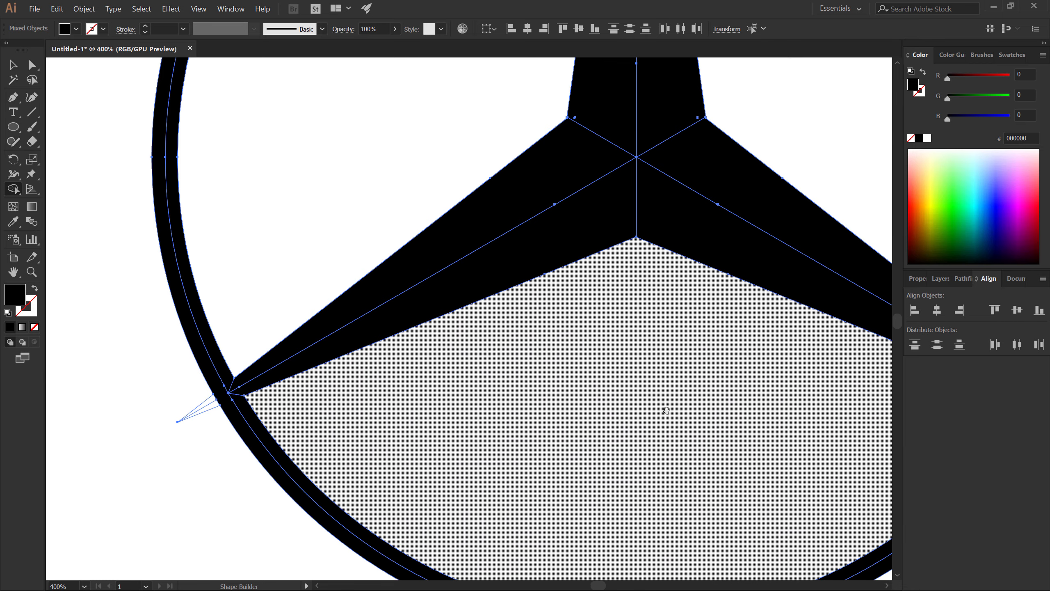
drag(666, 410, 137, 343)
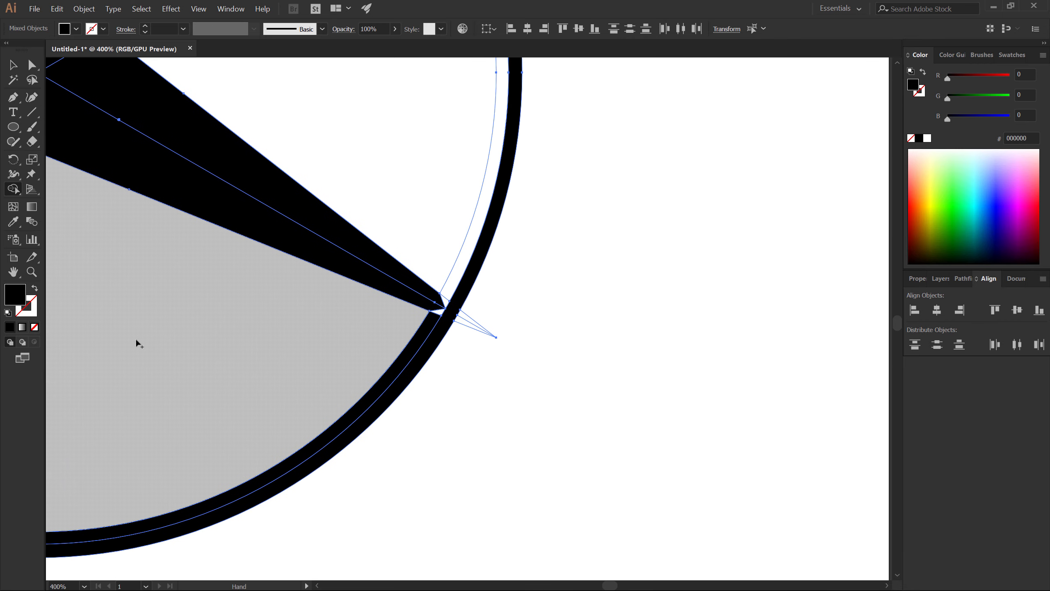
scroll(410, 335, up, 4)
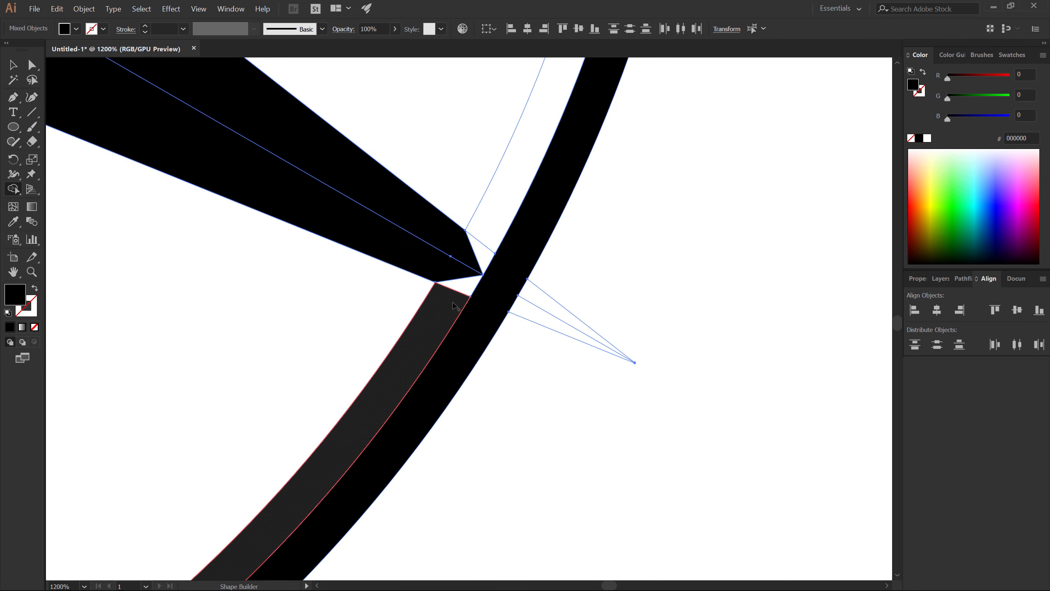
drag(454, 305, 464, 284)
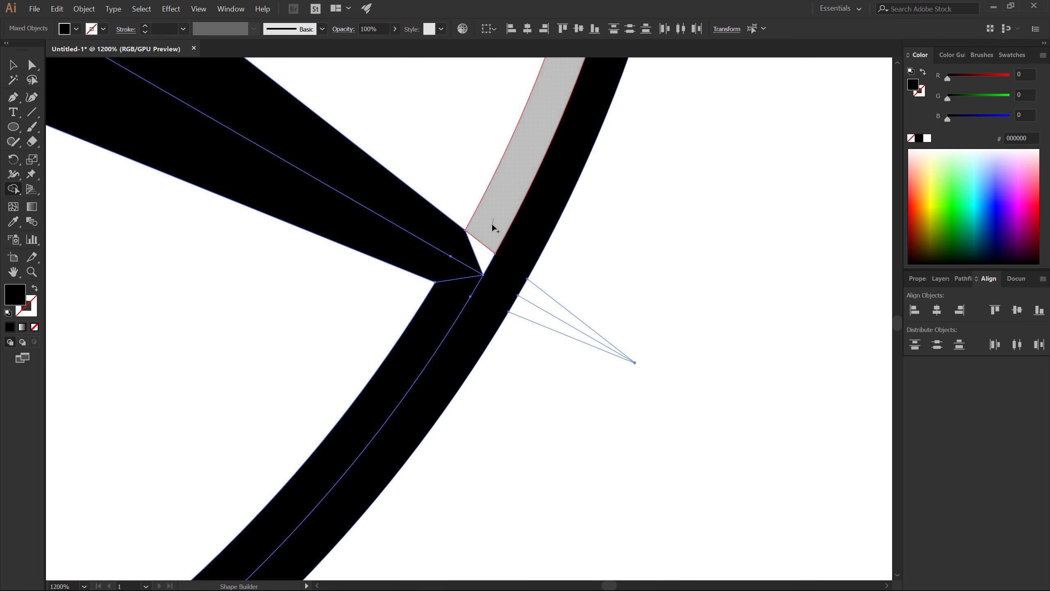
drag(485, 244, 494, 228)
Step: Merge the small gaps on both sides of the top spike's tip with the adjoining inner band segments
scroll(491, 282, down, 6)
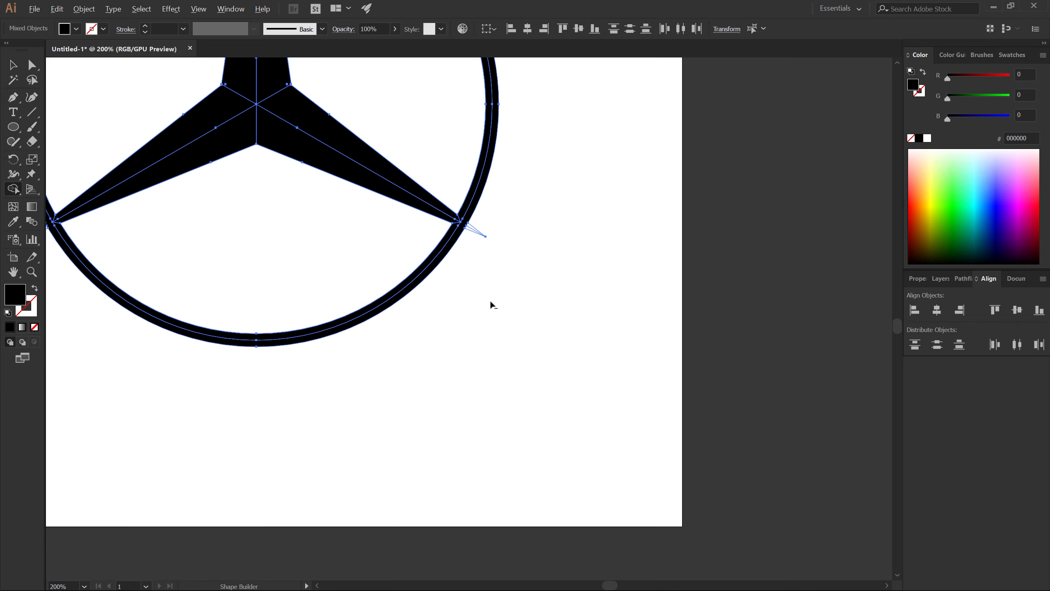
drag(391, 129, 467, 462)
scroll(313, 184, up, 1)
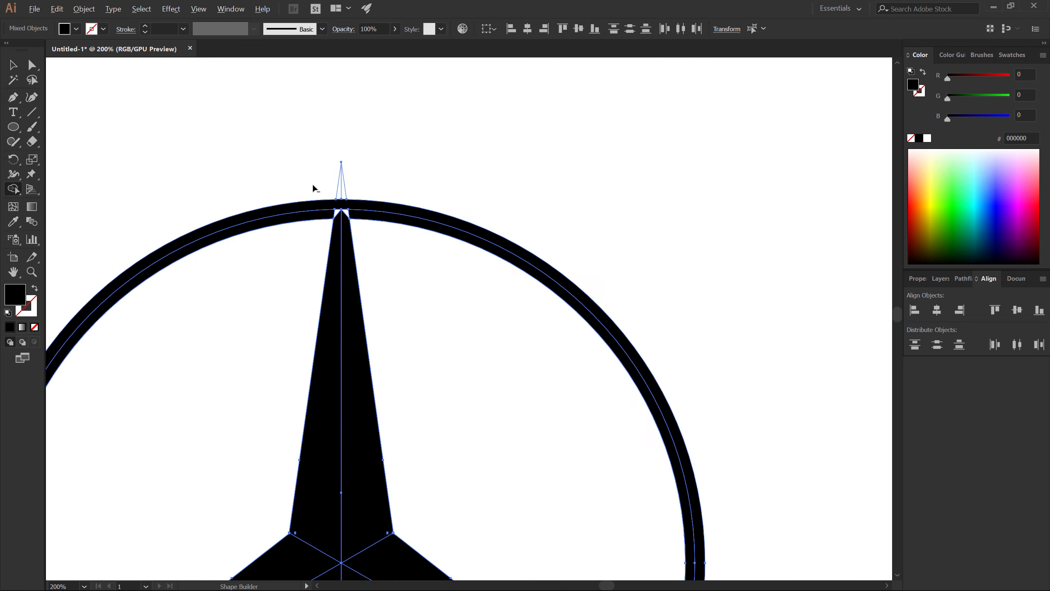
scroll(313, 188, up, 6)
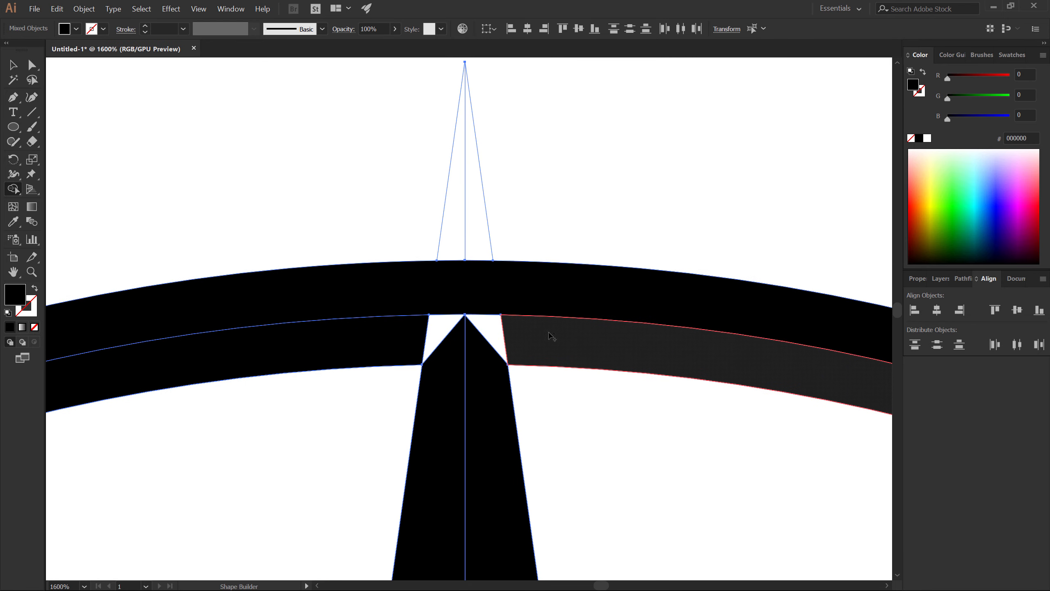
drag(505, 329, 488, 329)
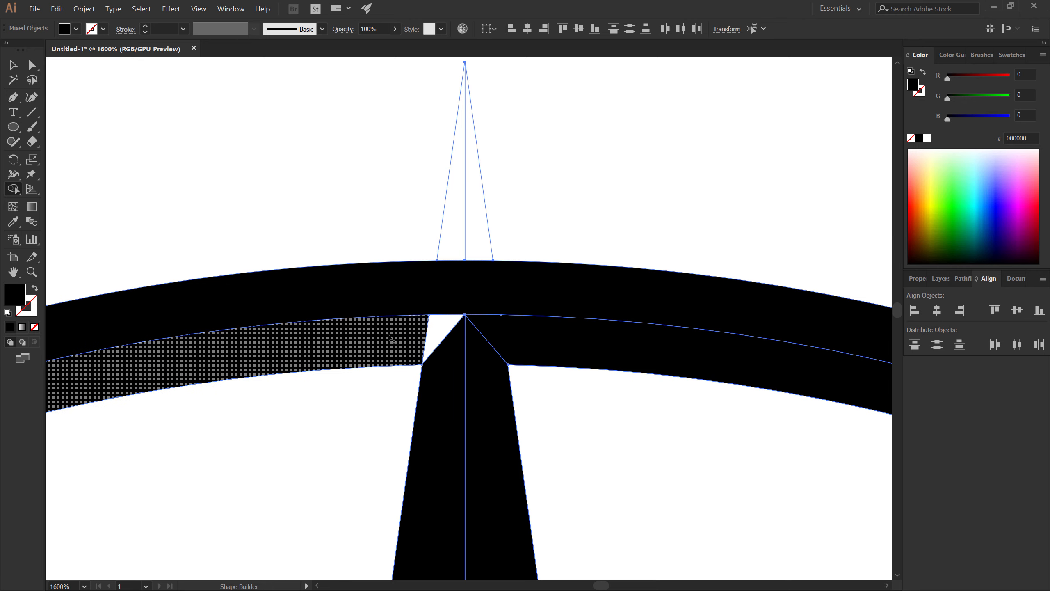
drag(426, 336, 439, 333)
Step: Remove the leftover line segments sticking out beyond the outer ring at the top and lower-left spikes
scroll(352, 271, down, 4)
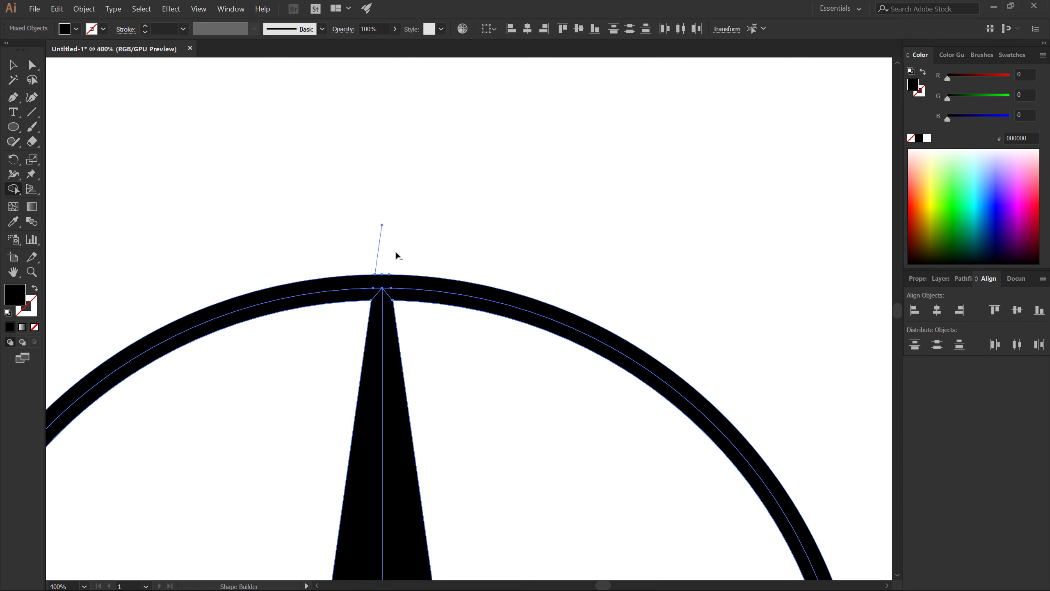
drag(287, 261, 571, 149)
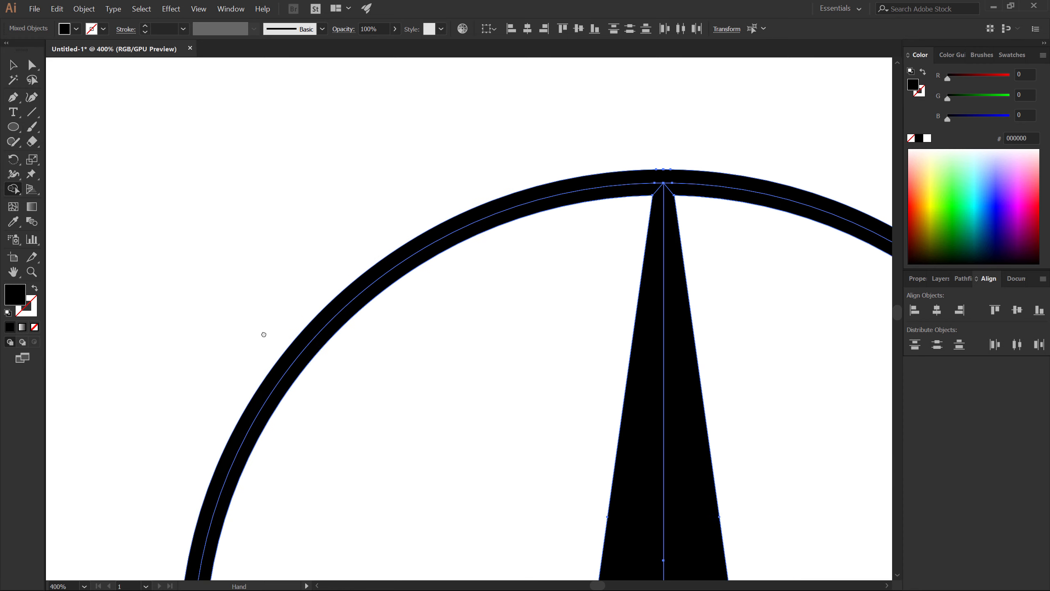
drag(263, 334, 363, 129)
scroll(347, 353, down, 2)
scroll(347, 316, down, 2)
scroll(348, 413, up, 6)
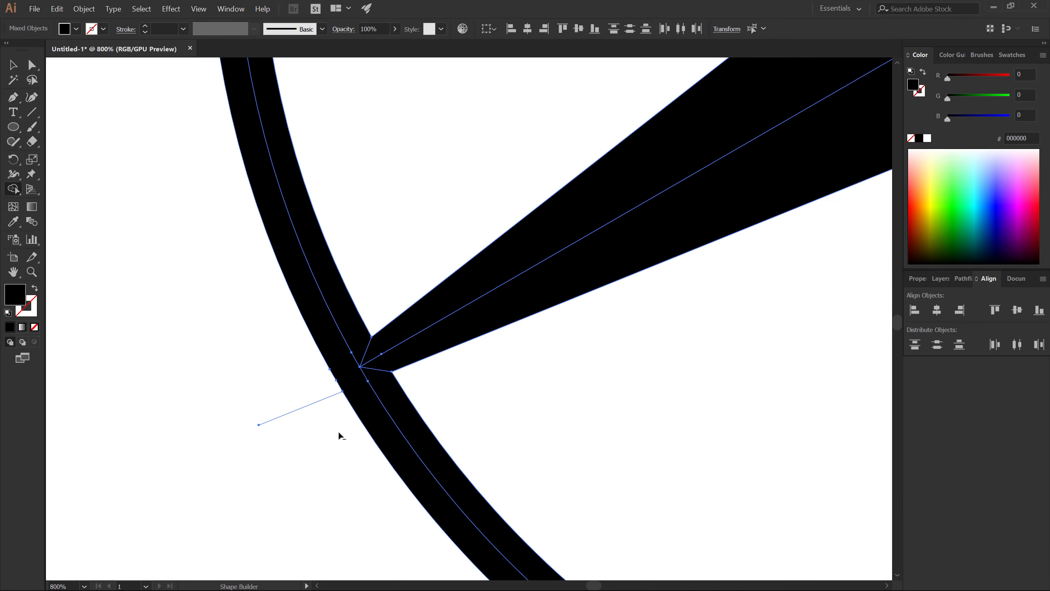
drag(287, 372, 287, 372)
scroll(506, 384, down, 6)
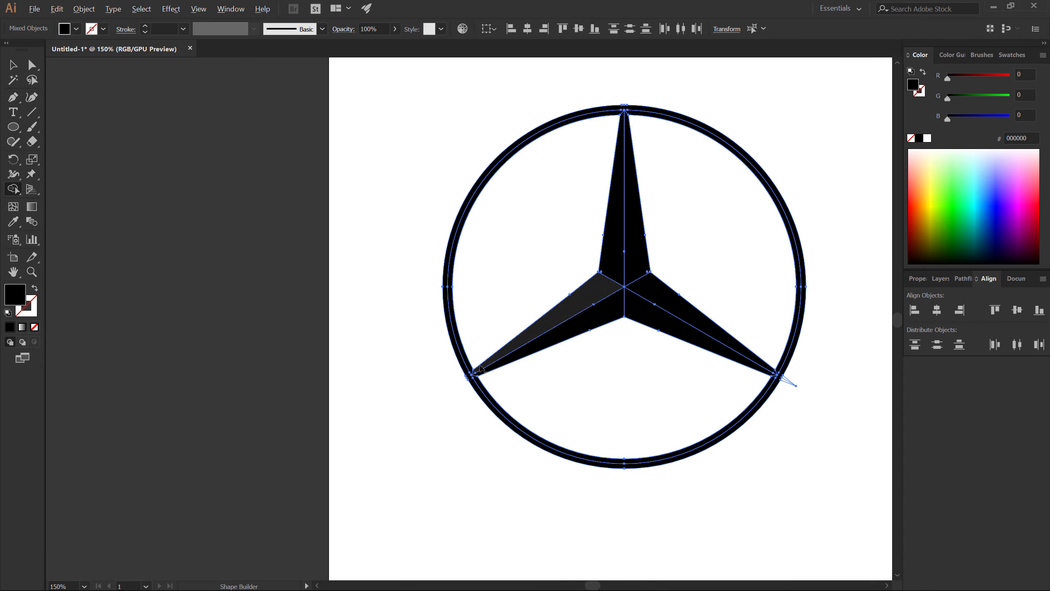
Step: Remove the leftover line segments sticking out beyond the outer ring at the lower-right spike
drag(696, 439, 514, 433)
scroll(498, 410, up, 6)
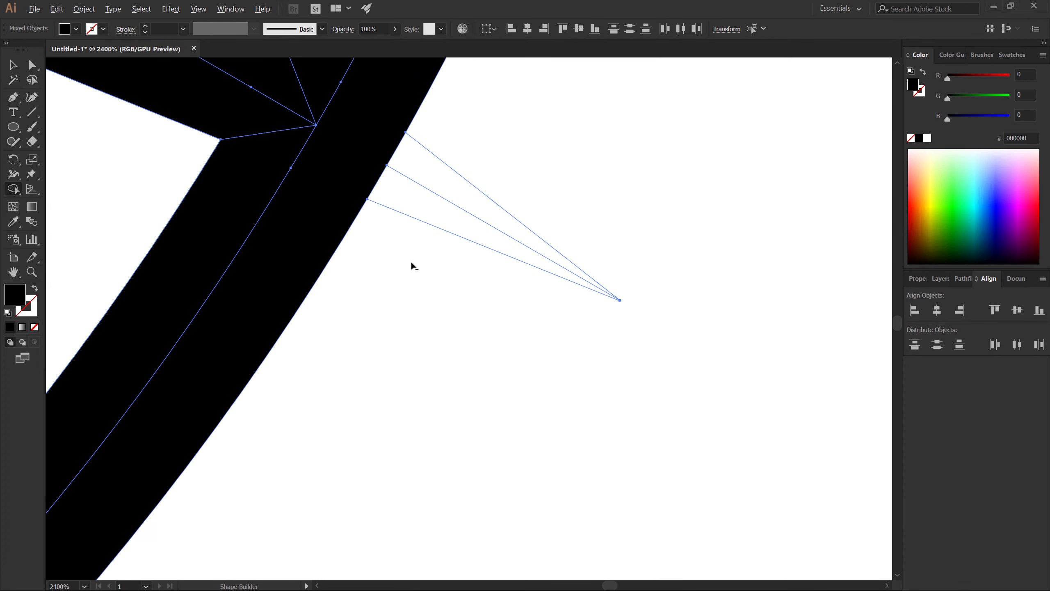
mouse_move(413, 263)
mouse_down()
mouse_move(423, 209)
mouse_move(472, 167)
mouse_up()
drag(446, 250, 455, 232)
alt+click(454, 234)
scroll(500, 292, down, 10)
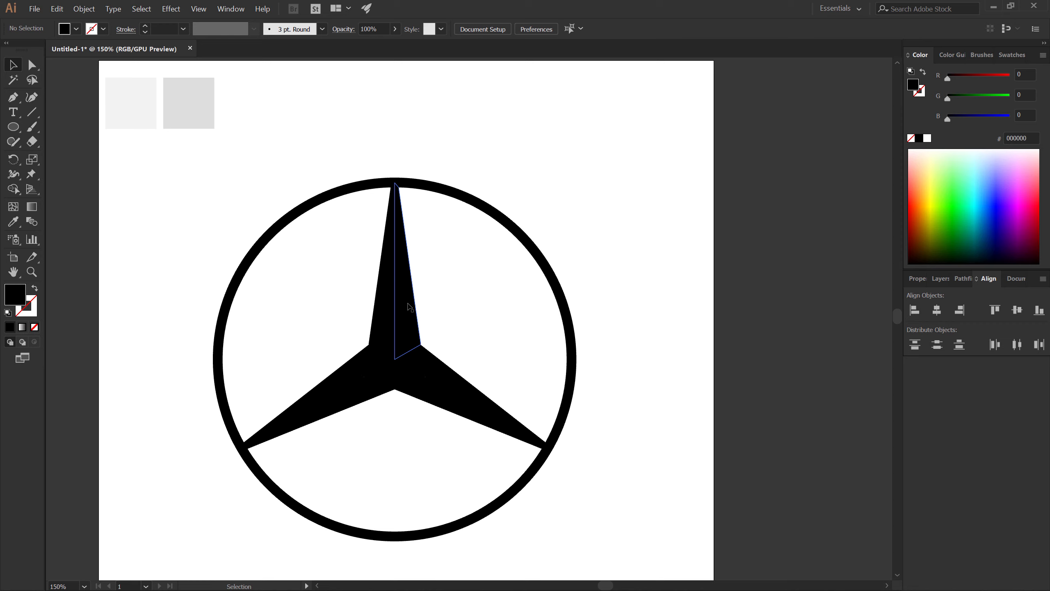
Step: Fill the right half of the top spike with the darker grey (DDDDDD) sampled from the reference square
click(409, 307)
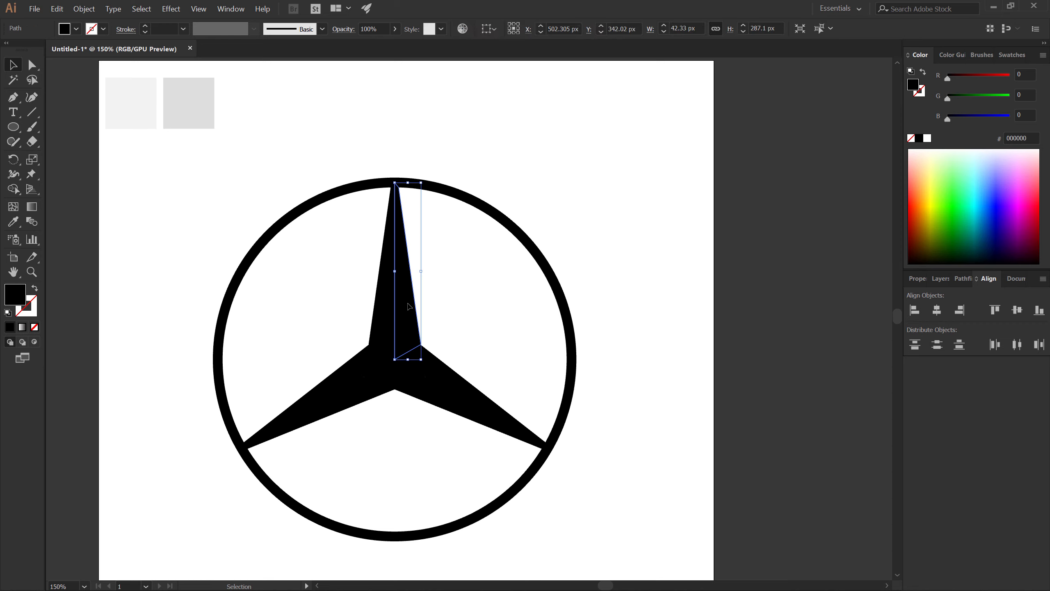
key(i)
click(197, 115)
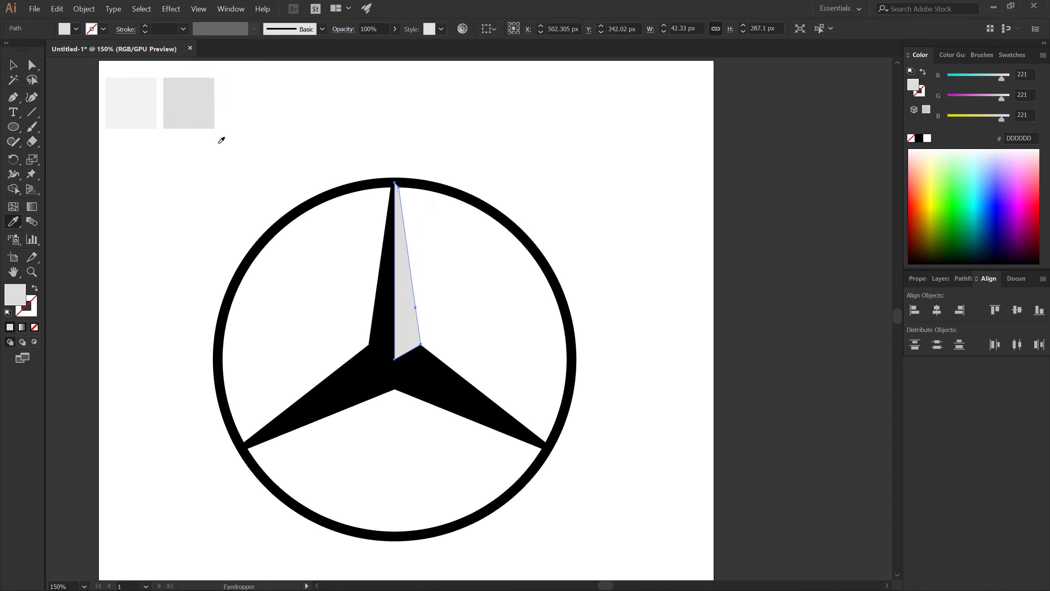
Step: Fill the lower halves of the lower-right and lower-left spikes with the sampled darker grey, DDDDDD
key(v)
click(435, 398)
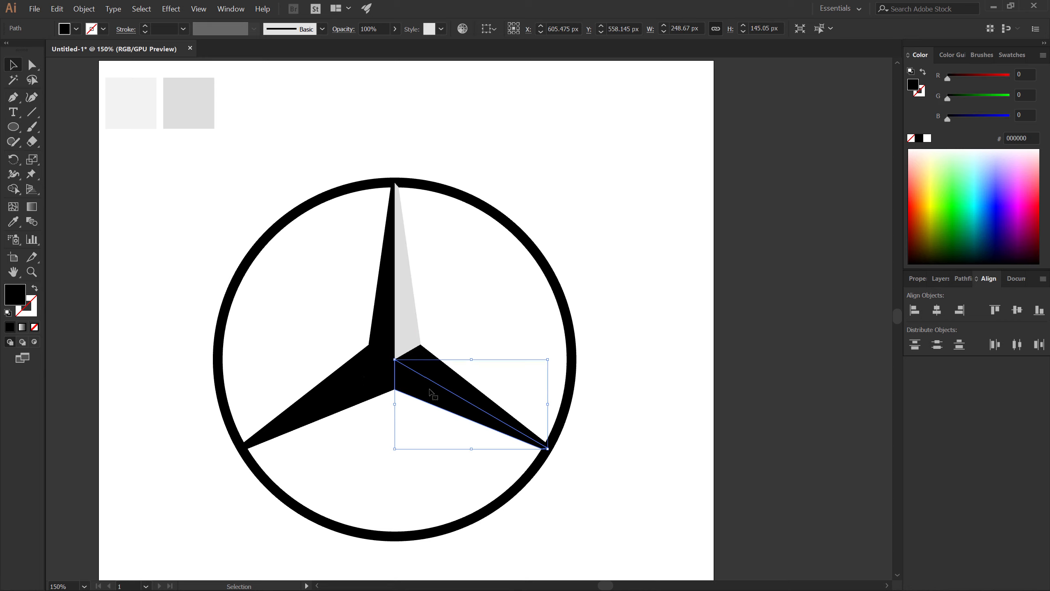
key(i)
click(200, 112)
key(v)
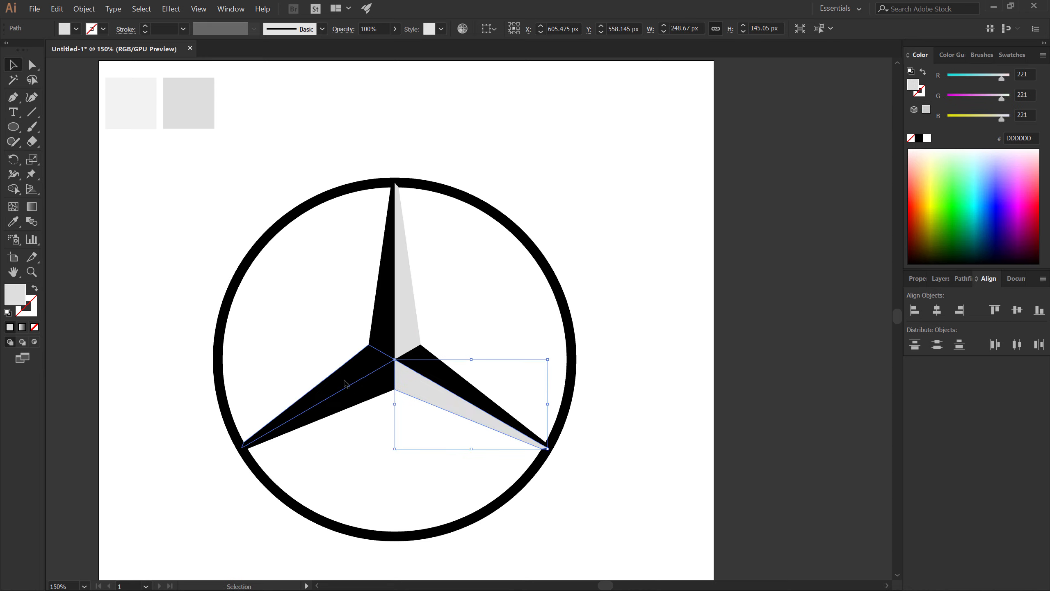
click(356, 397)
key(i)
click(201, 112)
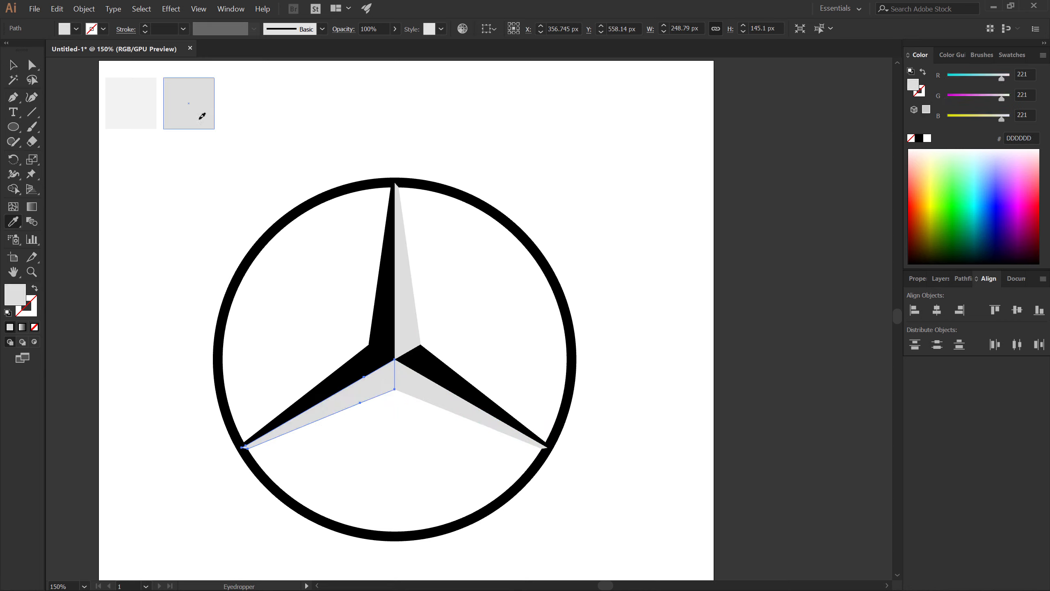
Step: Fill the upper halves of the lower-right and lower-left spikes with the lighter grey (F2F2F2) sampled from the reference square
key(v)
click(455, 382)
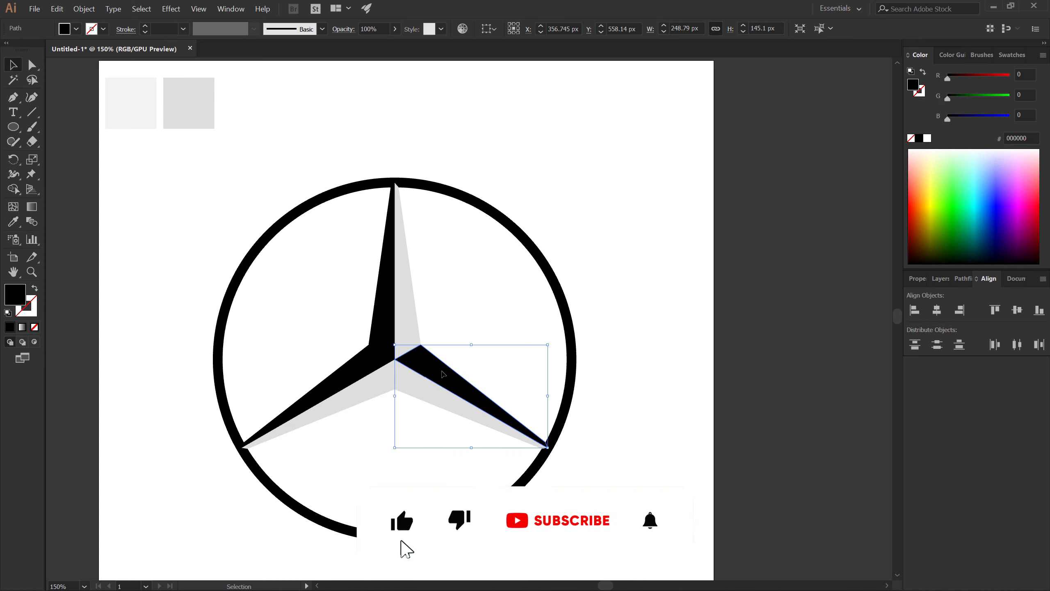
key(i)
click(139, 85)
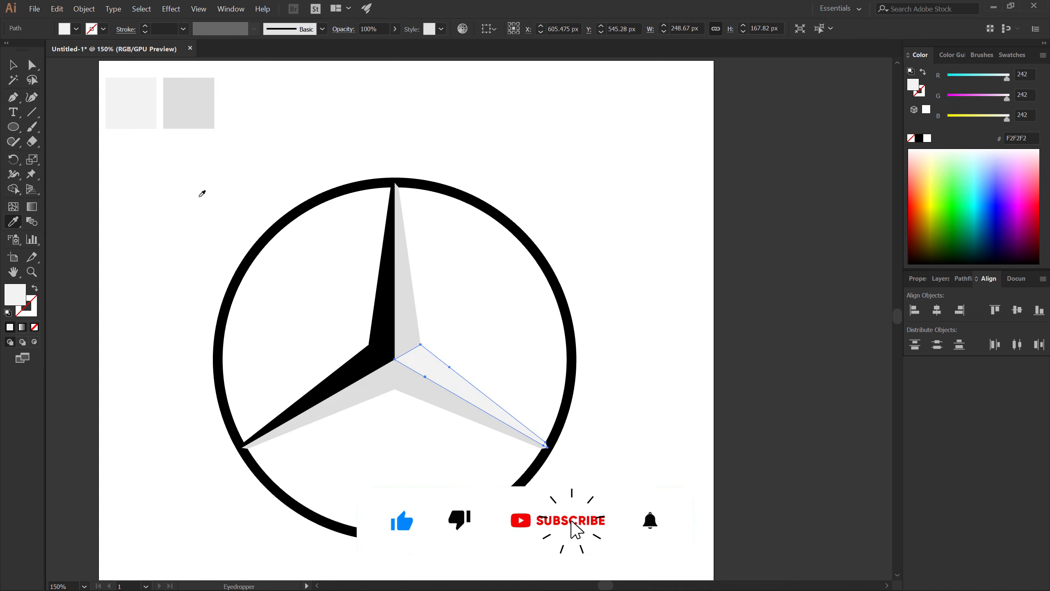
key(v)
click(347, 372)
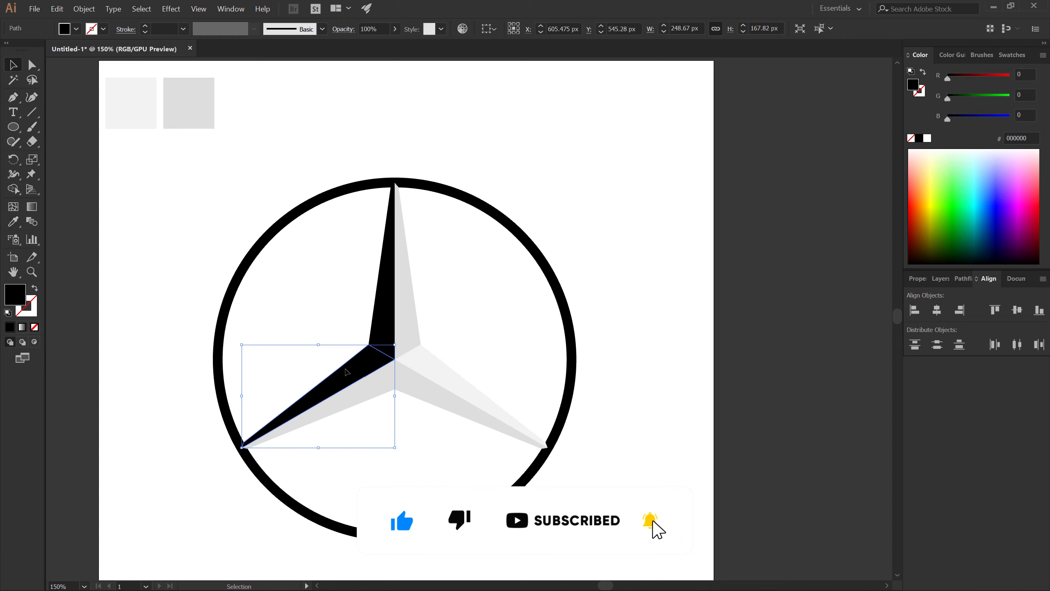
key(i)
click(133, 95)
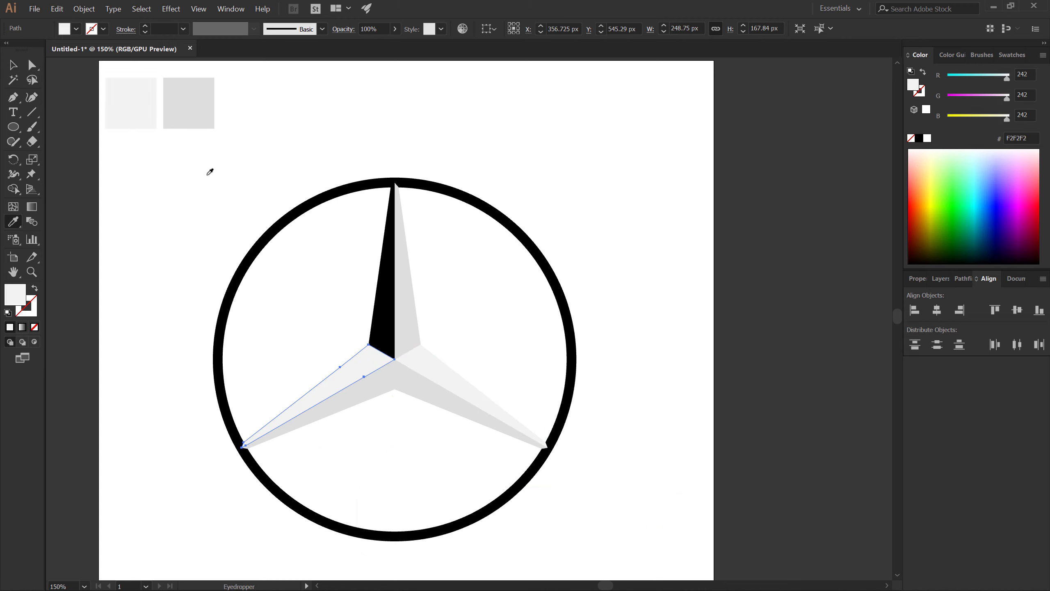
Step: Fill the left half of the top spike with the sampled lighter grey, F2F2F2, and deselect it
key(v)
click(376, 271)
key(i)
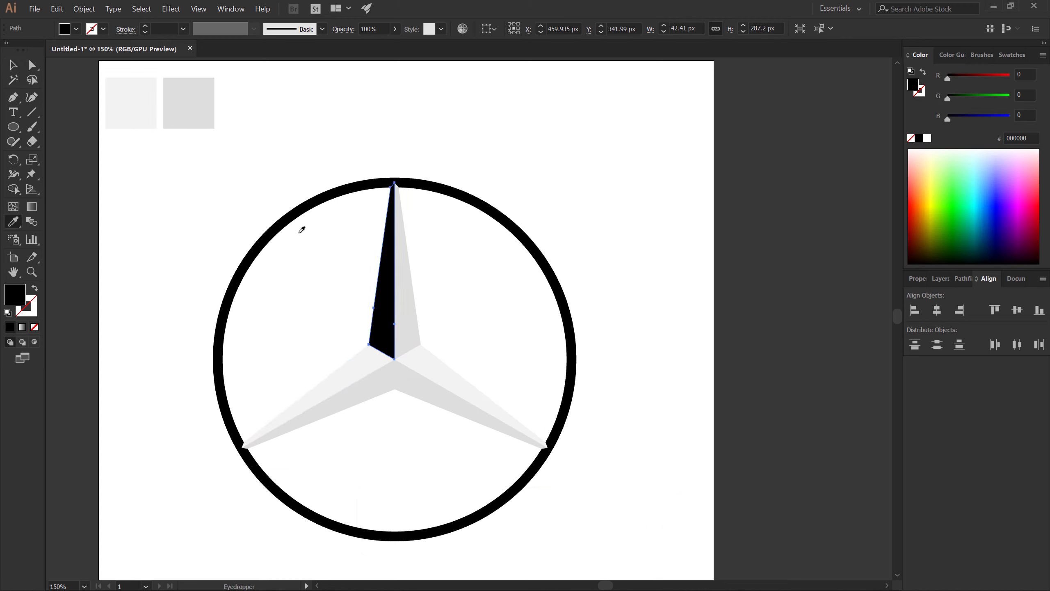
click(138, 88)
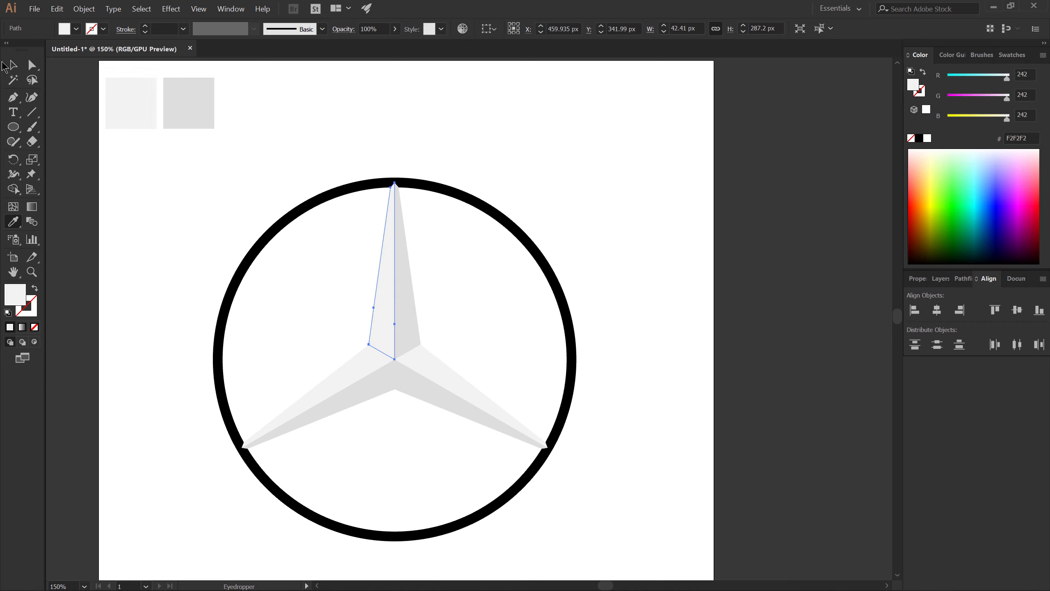
click(13, 65)
click(151, 201)
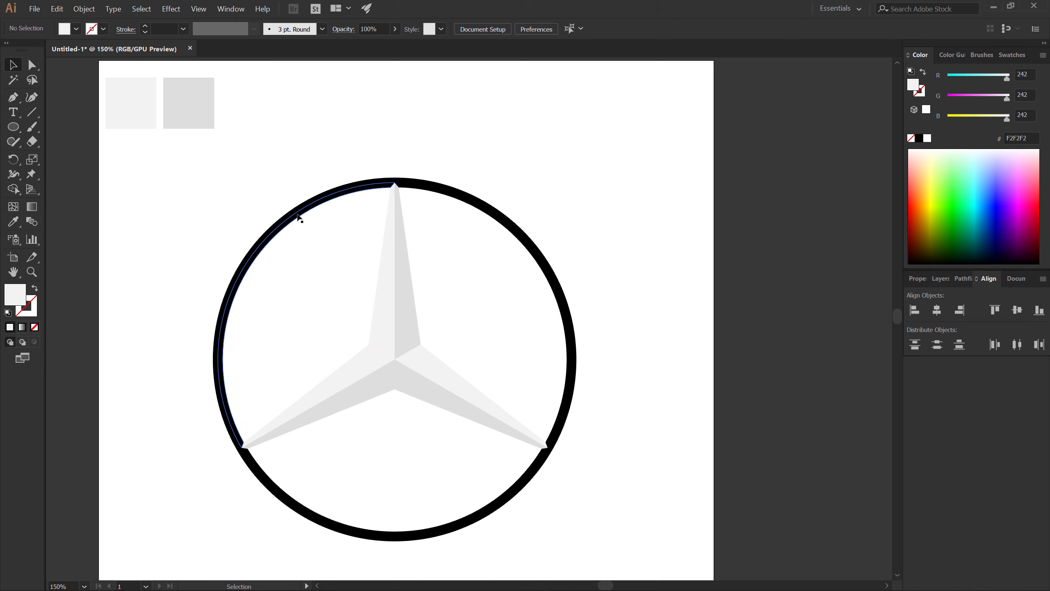
Step: Select the inner ring band segment between the top spike and the lower-left spike
click(298, 216)
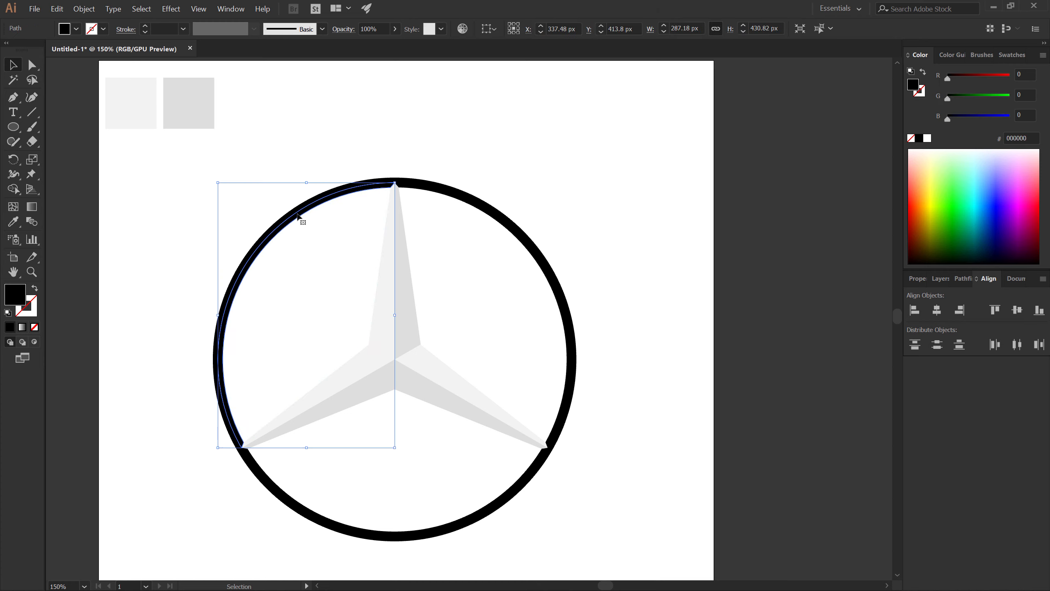